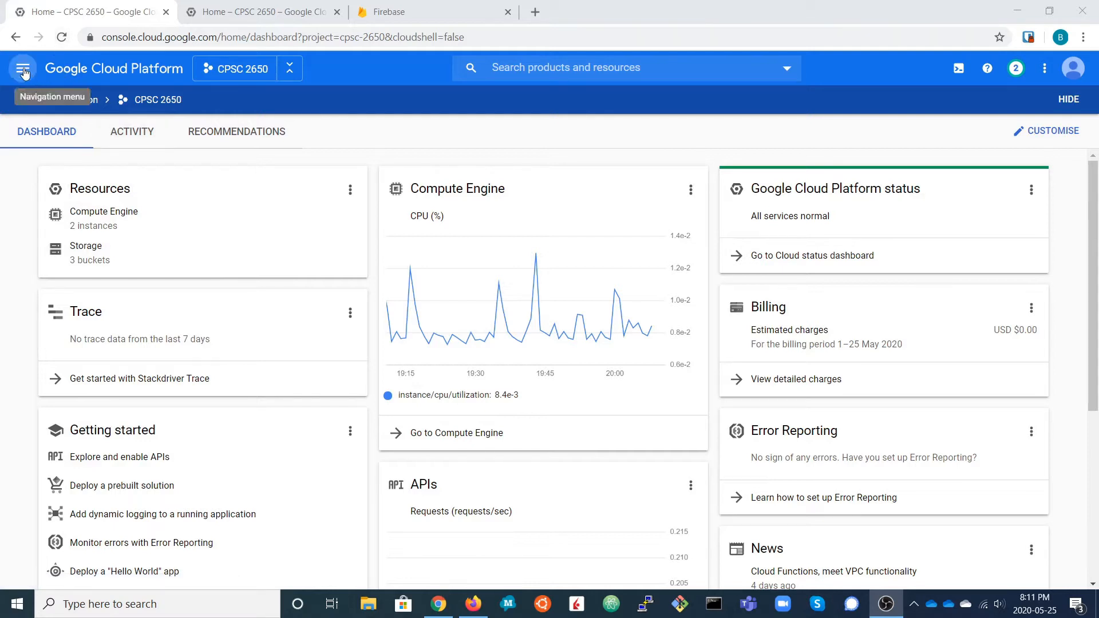
Open the custom domain mappings of Cloud Run in the CPSC 2650 project
click(26, 76)
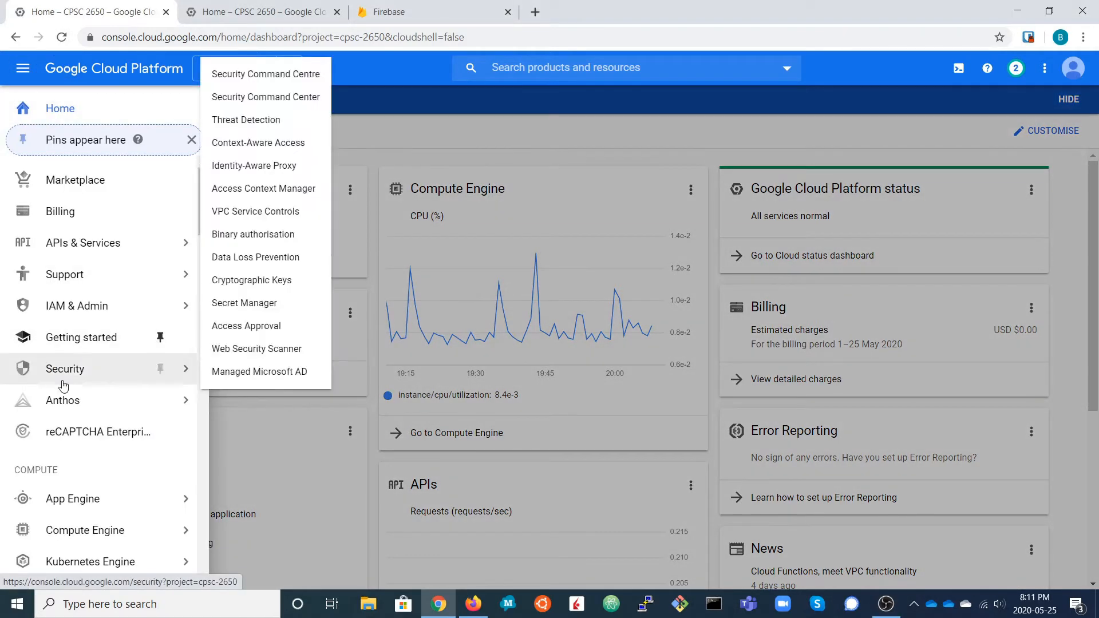
scroll(74, 420, down, 3)
click(78, 486)
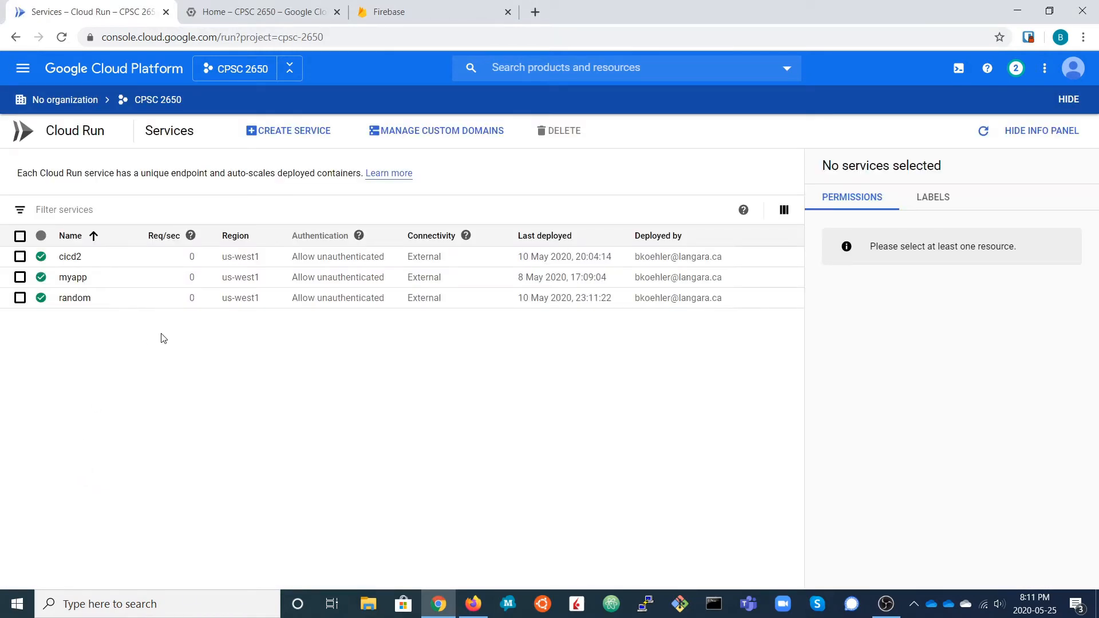
click(427, 143)
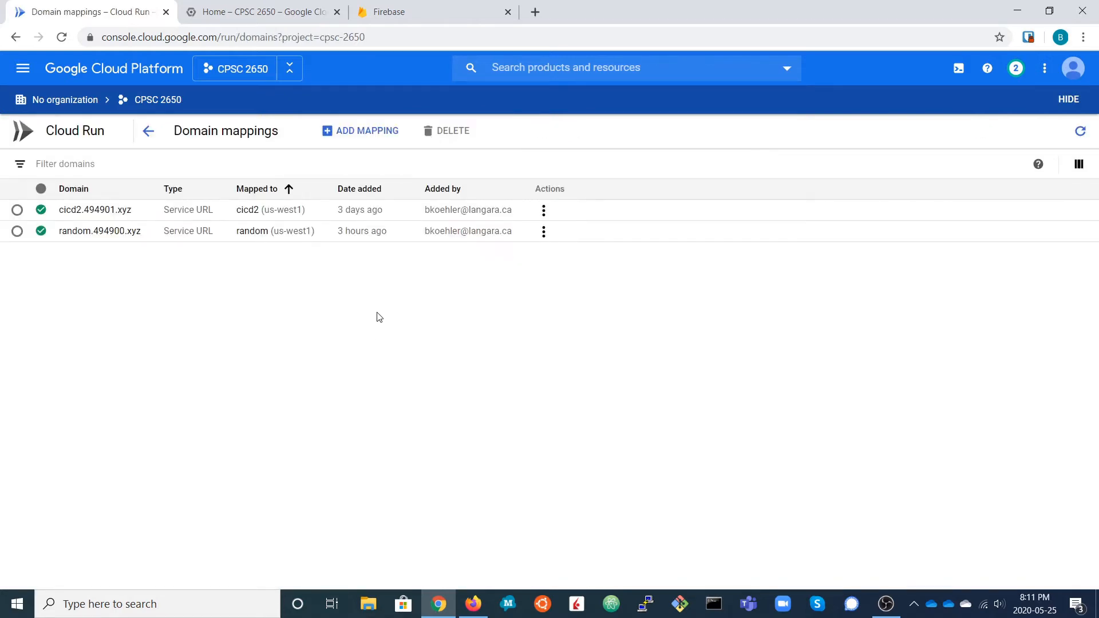
Delete the domain mapping of random.494900.xyz and confirm the deletion
click(17, 231)
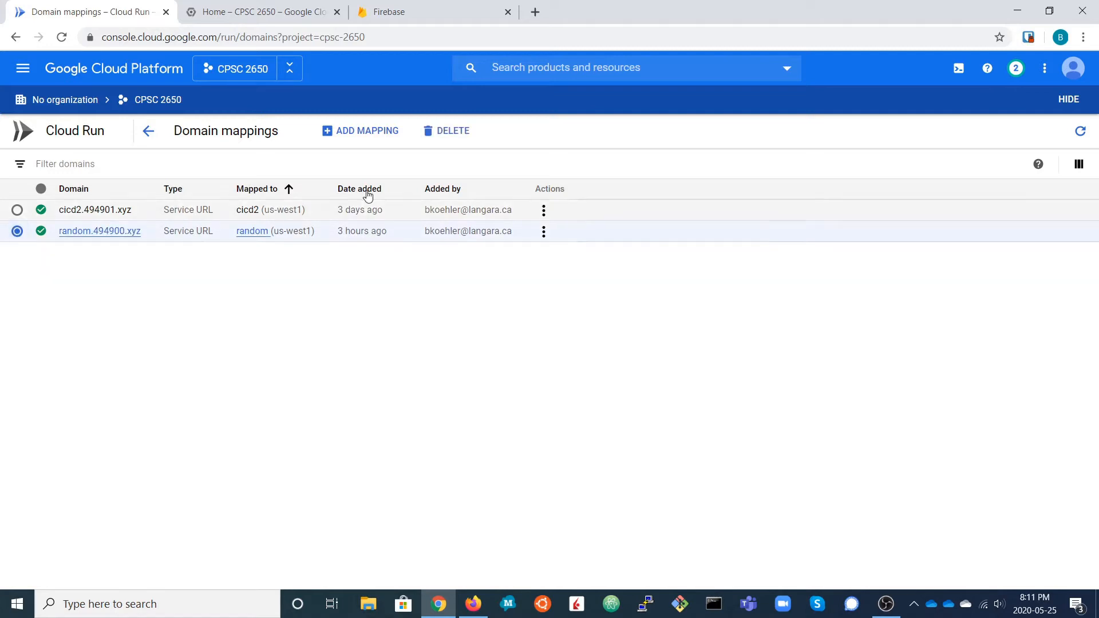
click(448, 132)
click(710, 355)
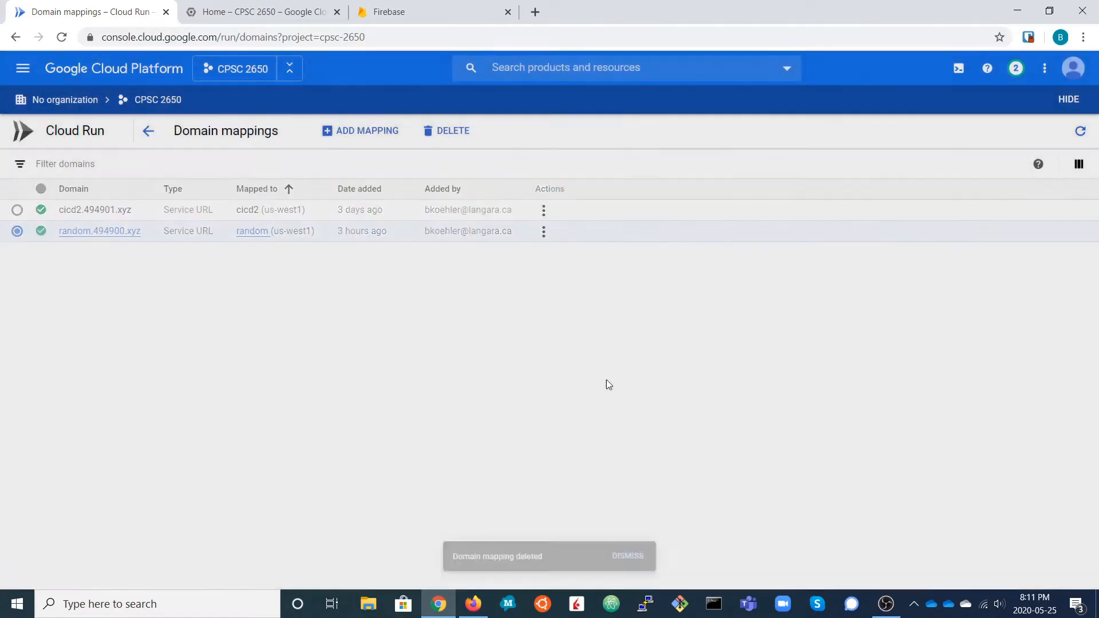
Start a new domain mapping for the random (us-west1) service
click(357, 134)
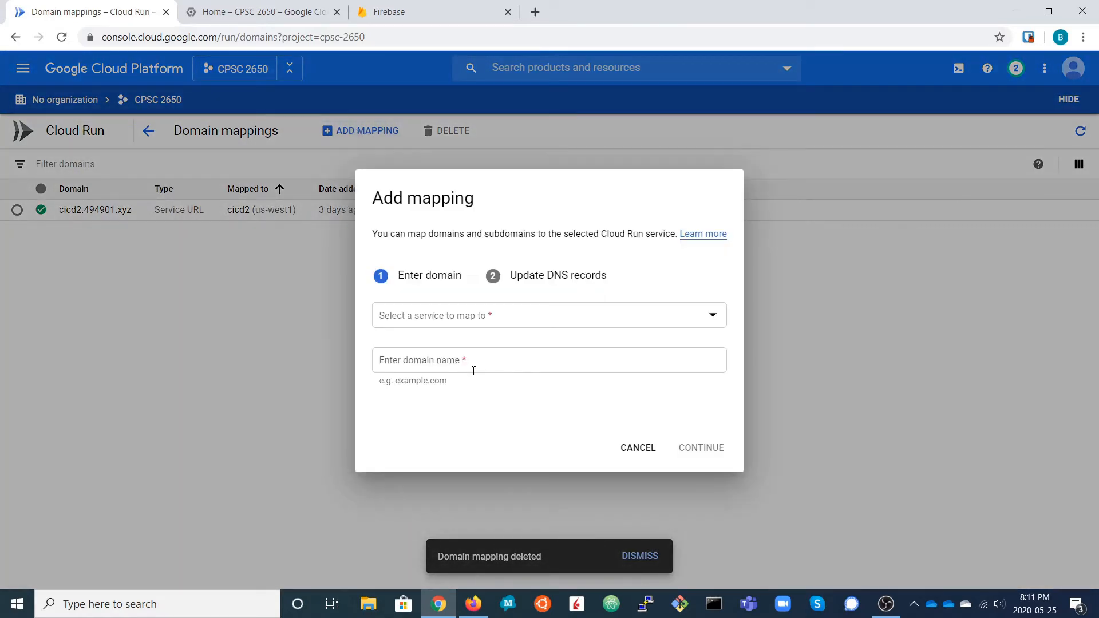
click(511, 317)
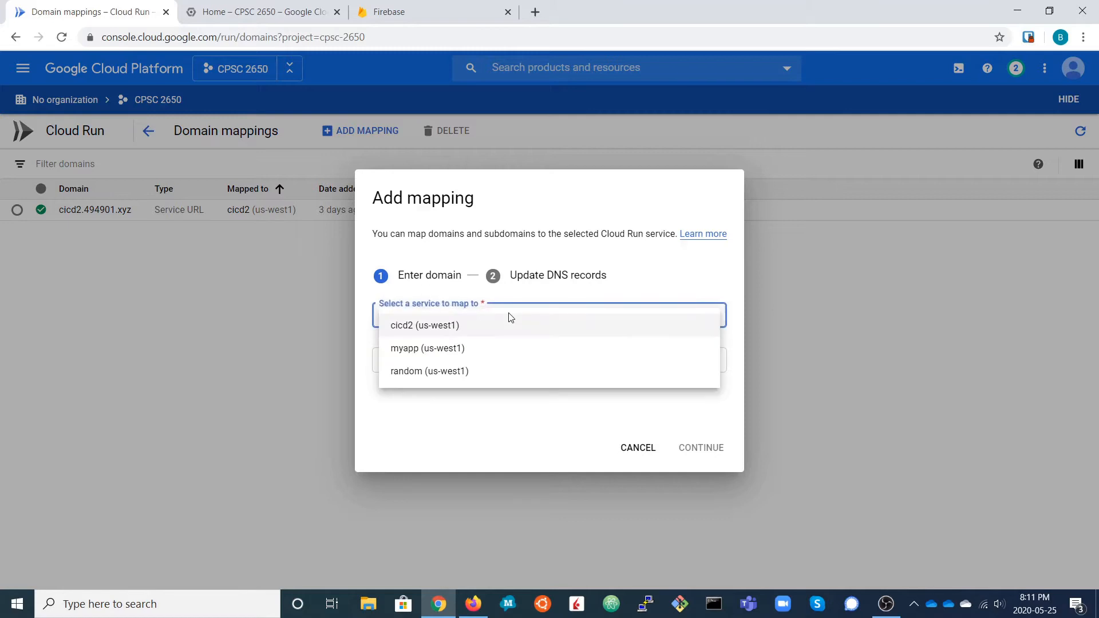
click(420, 372)
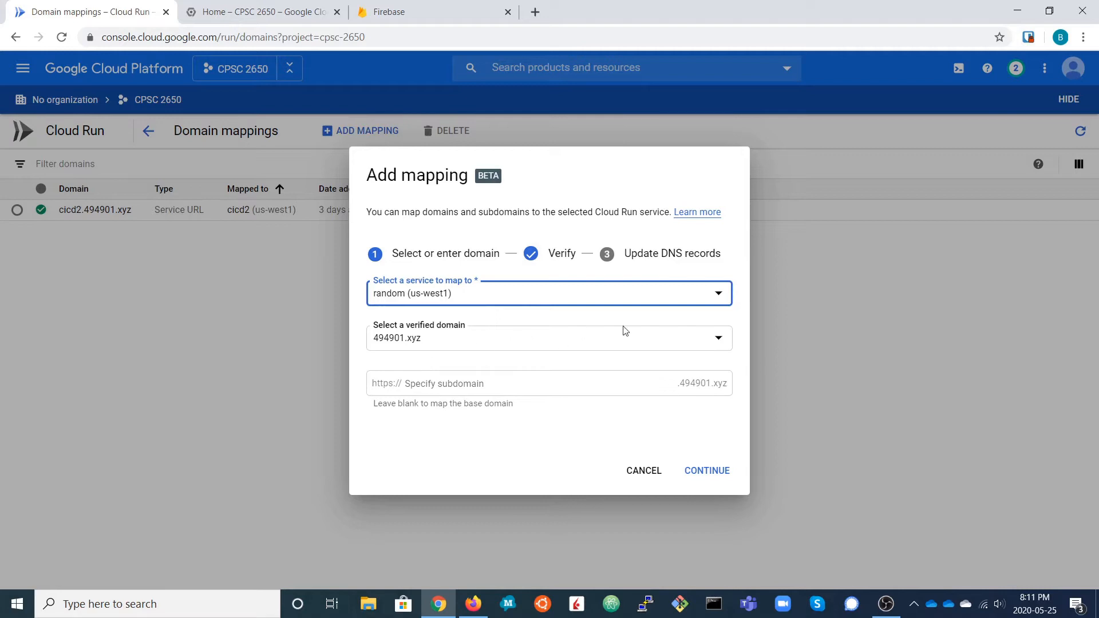
Choose to verify a new domain, enter 494900.xyz as the base domain and continue to verification in Webmaster Central
click(720, 342)
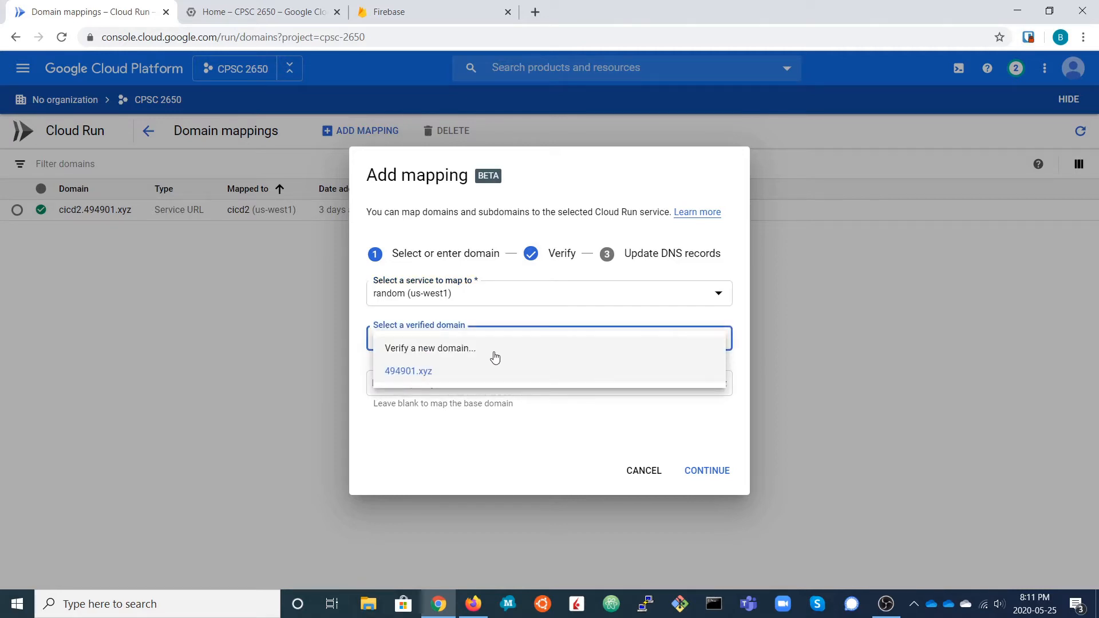
click(412, 349)
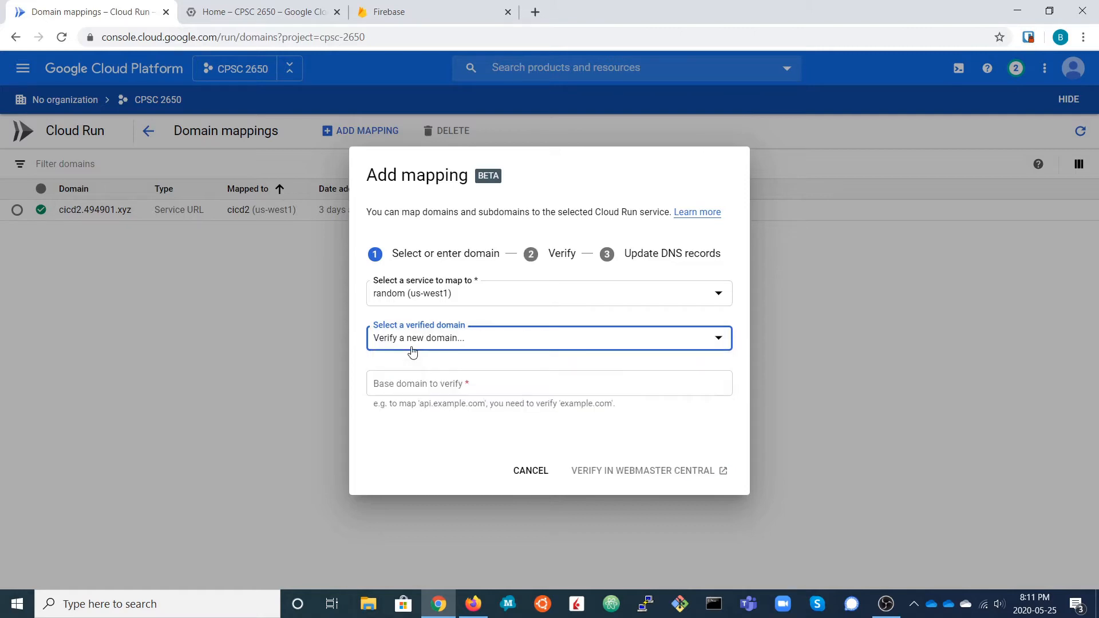
click(432, 385)
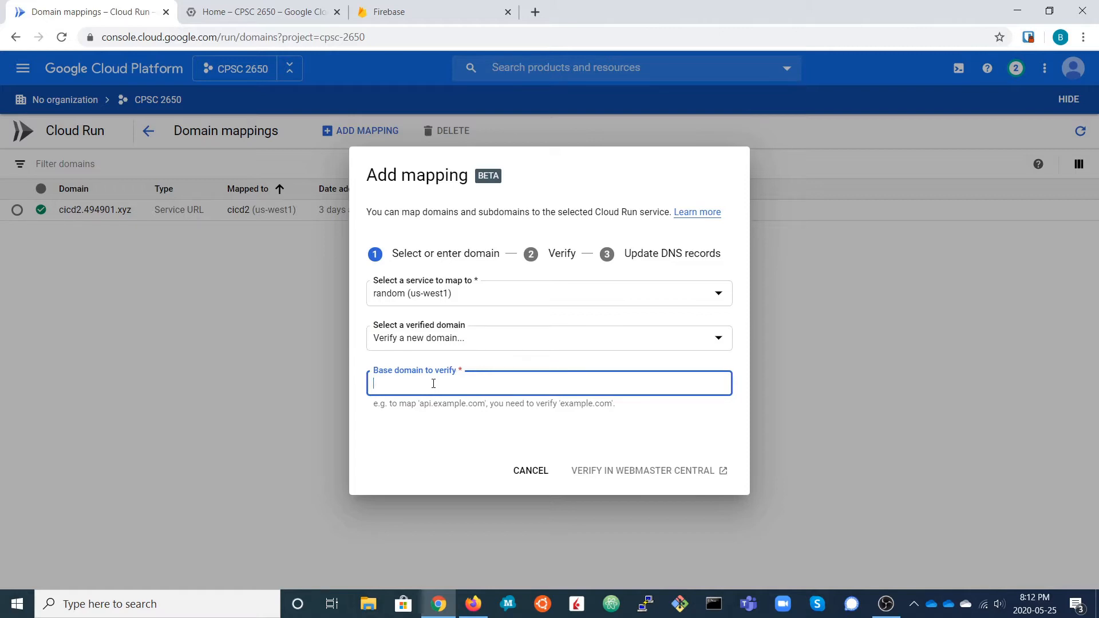
text(4949)
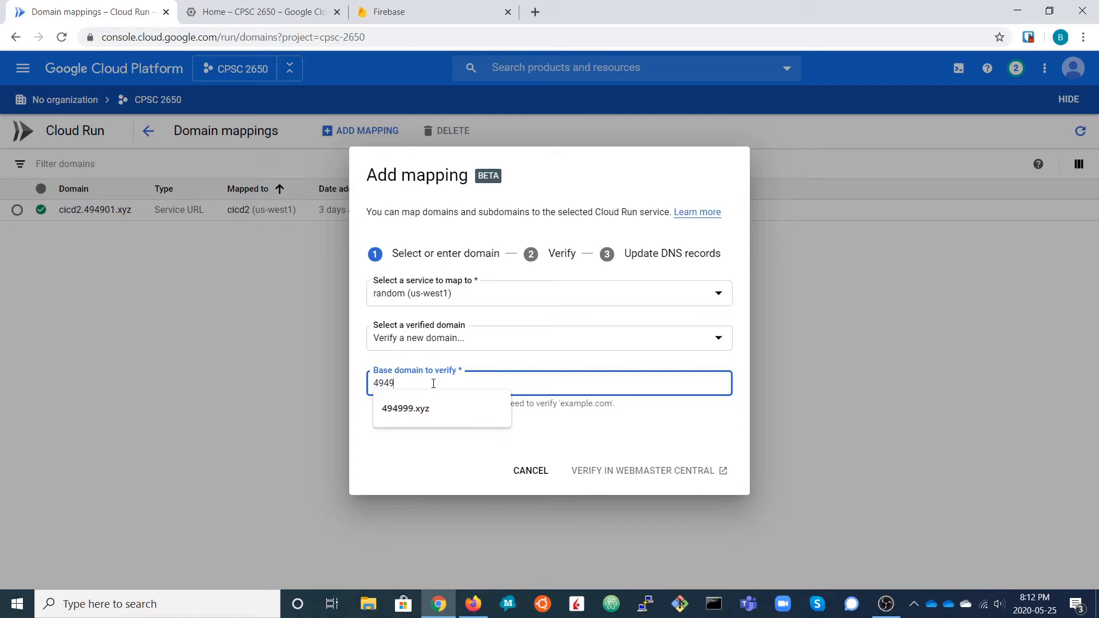
text(00)
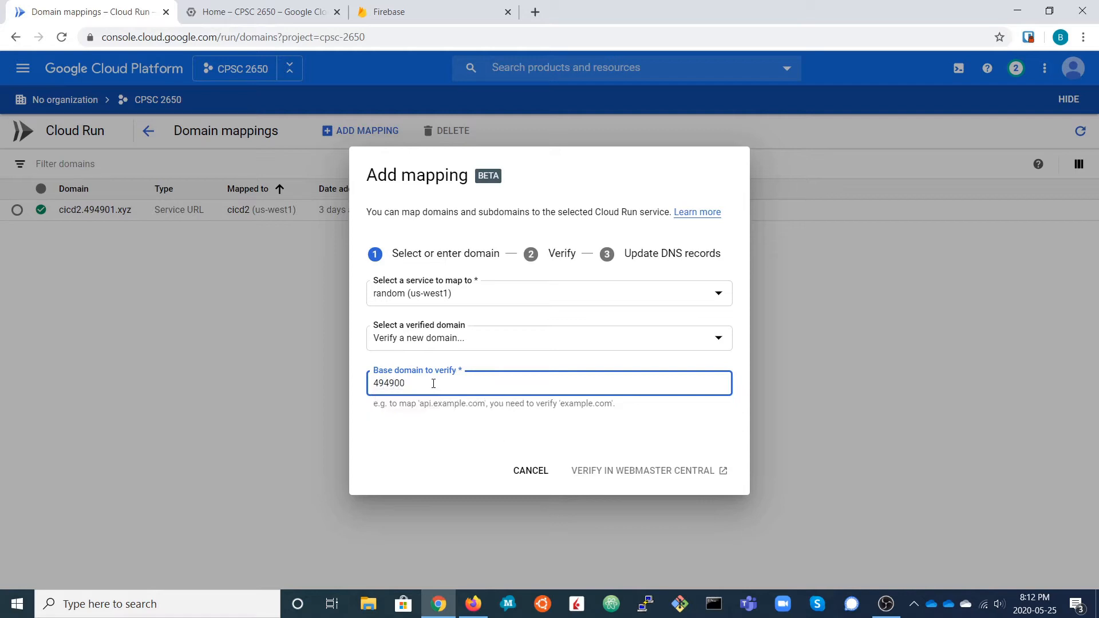
text(.xyz)
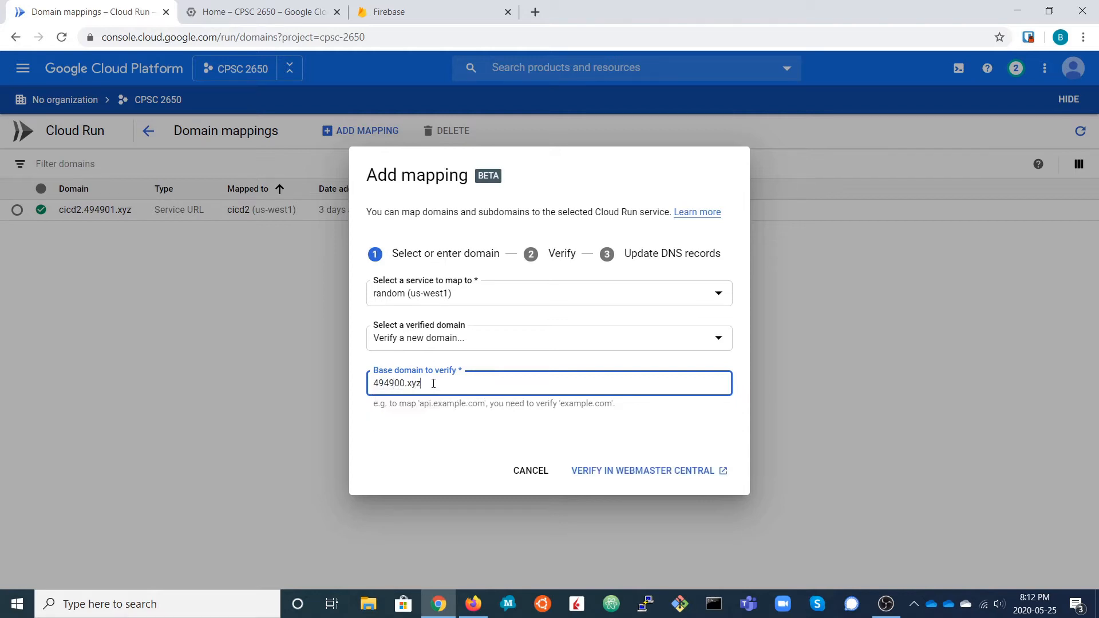
click(651, 476)
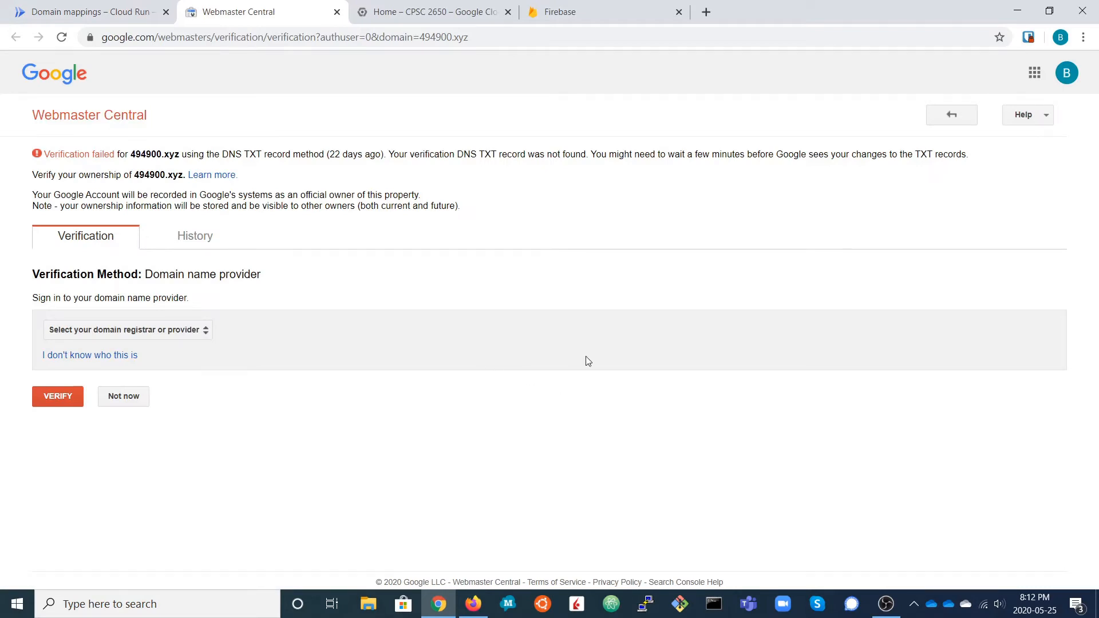
Set the domain name provider to Other and copy the TXT verification record for 494900.xyz
click(191, 335)
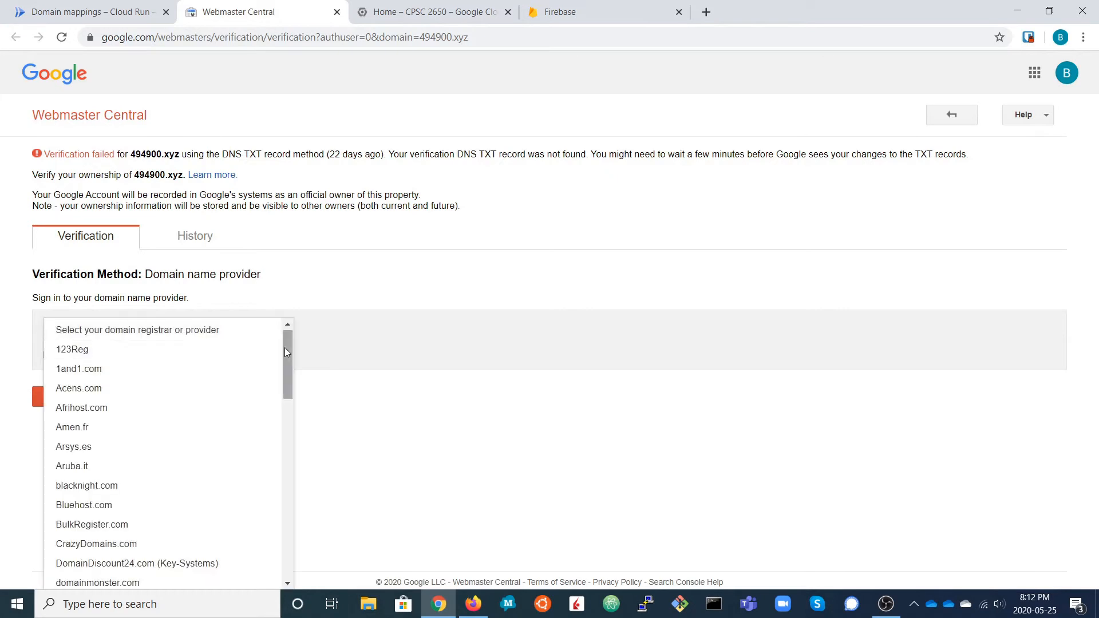
drag(283, 348, 307, 551)
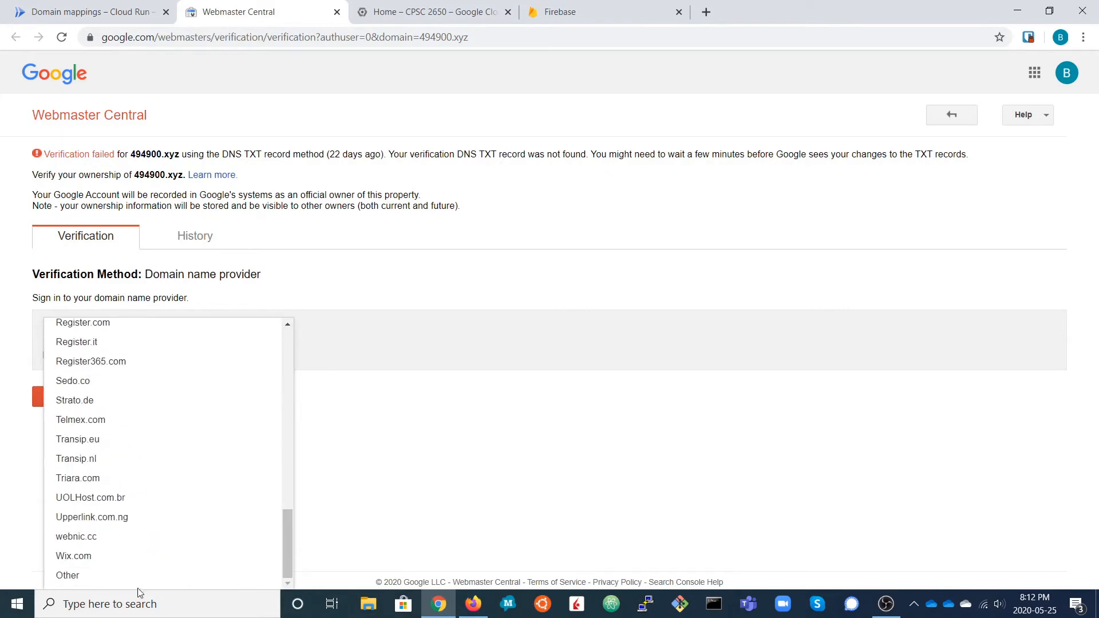
click(76, 580)
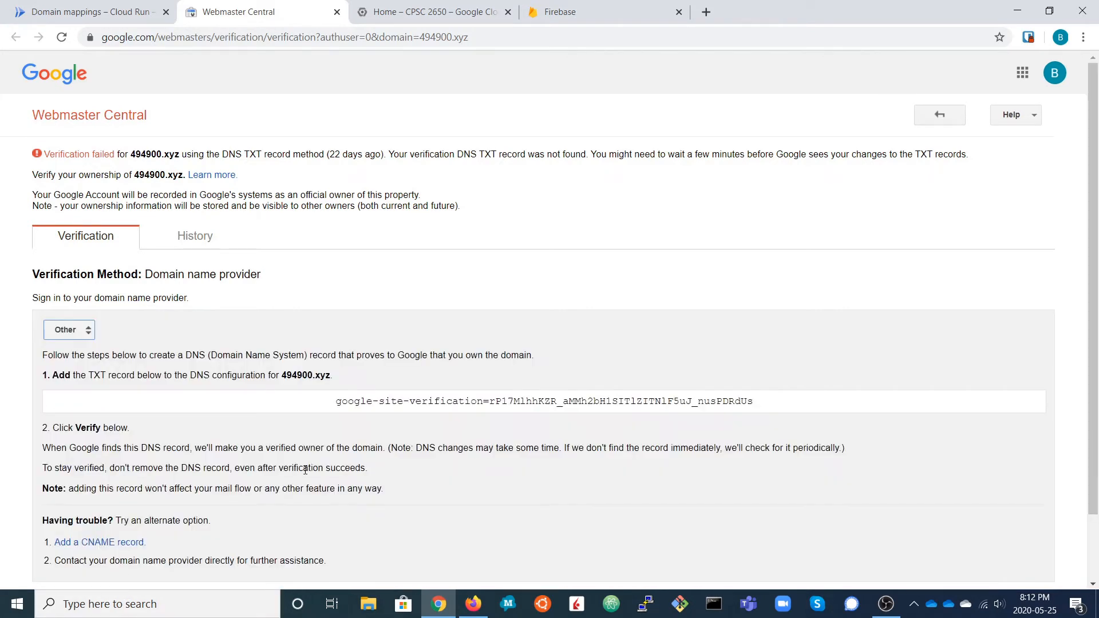
scroll(307, 538, down, 1)
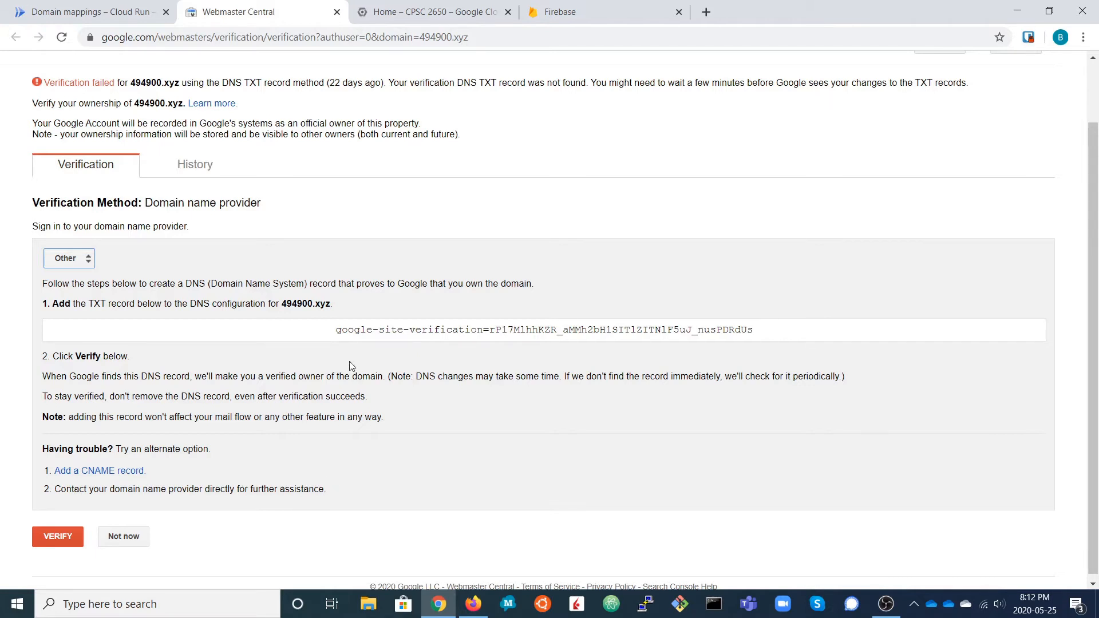
drag(336, 330, 752, 332)
key(ctrl+c)
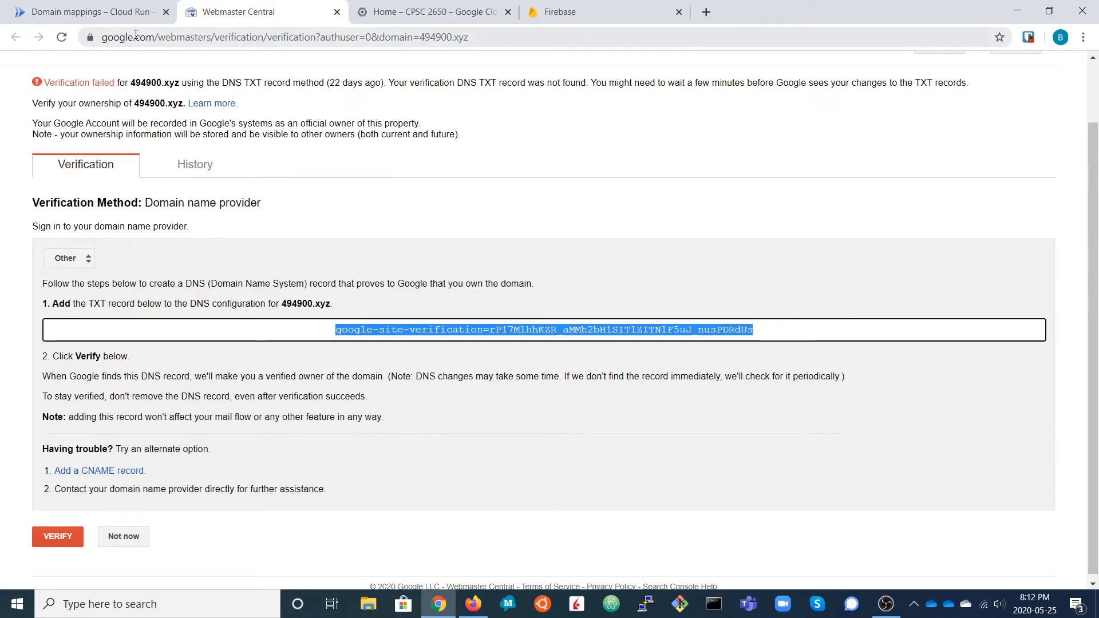
Open the details of zone494900 in Cloud DNS on the second Google Cloud console page
click(387, 13)
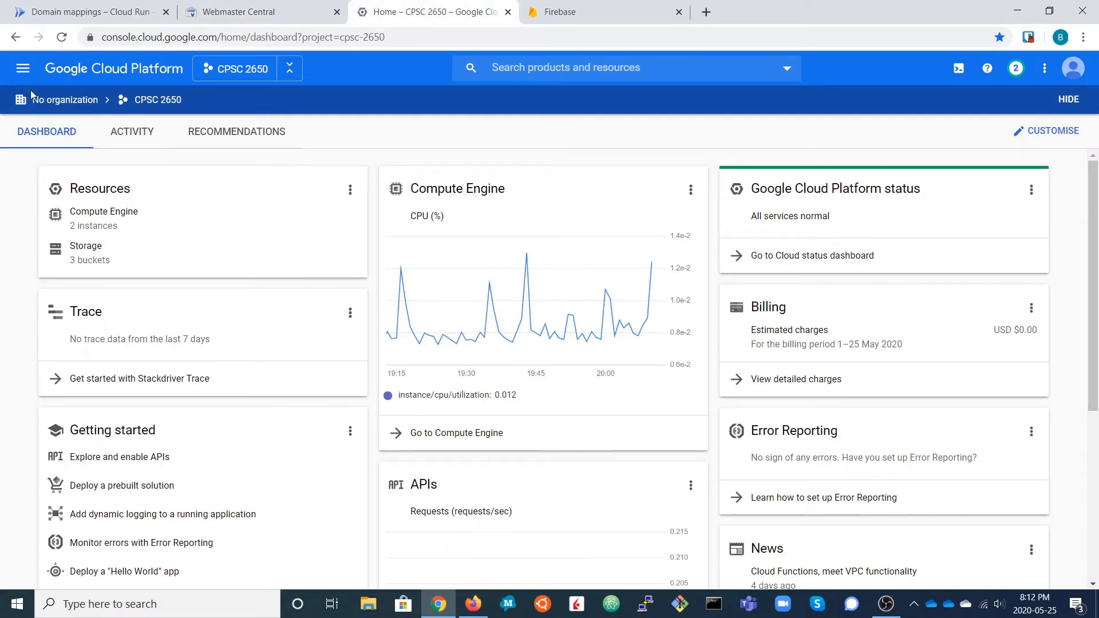
click(23, 73)
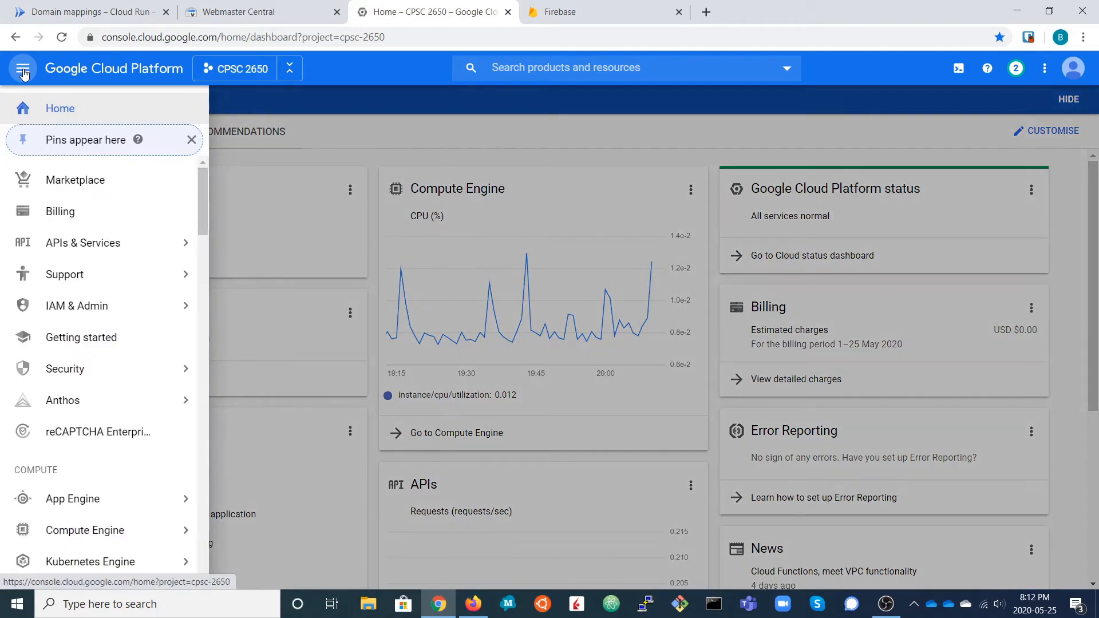
scroll(63, 324, down, 5)
scroll(63, 324, down, 6)
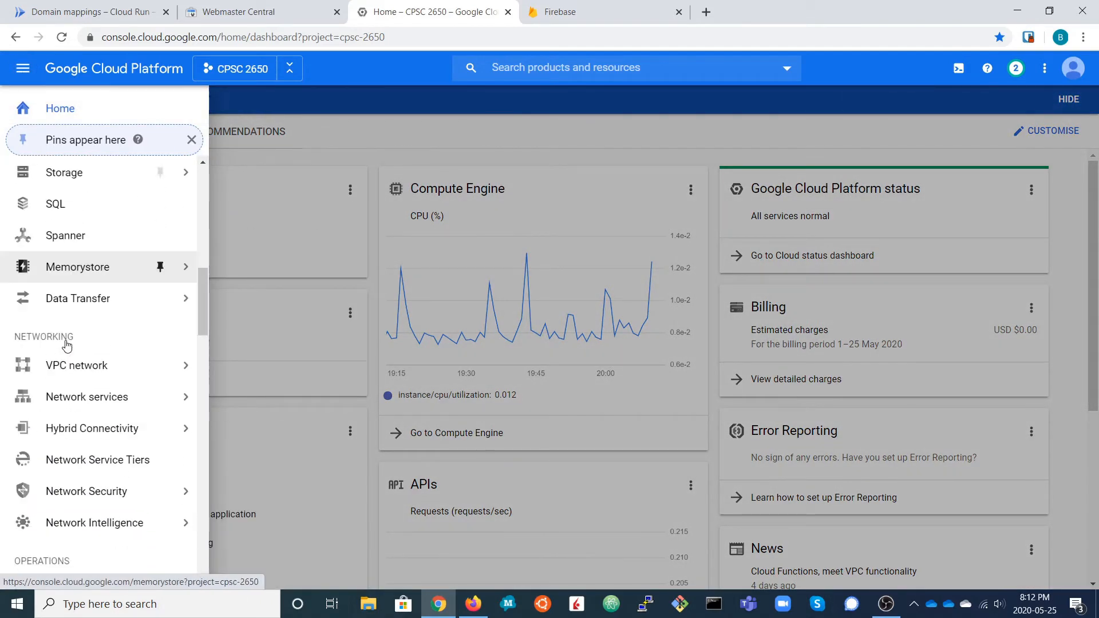
mouse_move(162, 325)
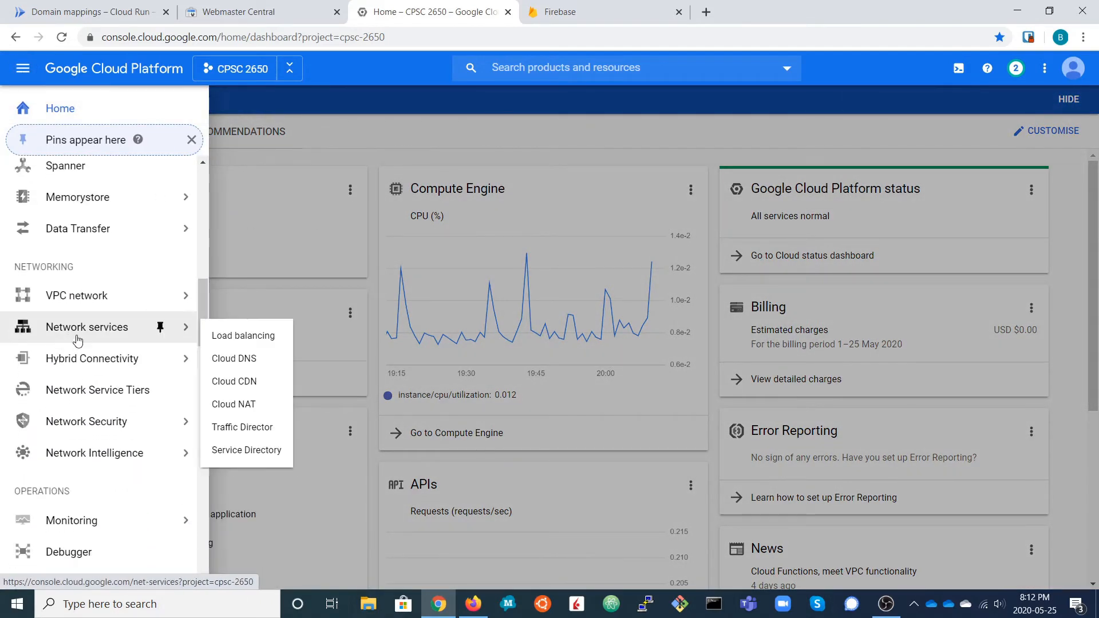
click(241, 365)
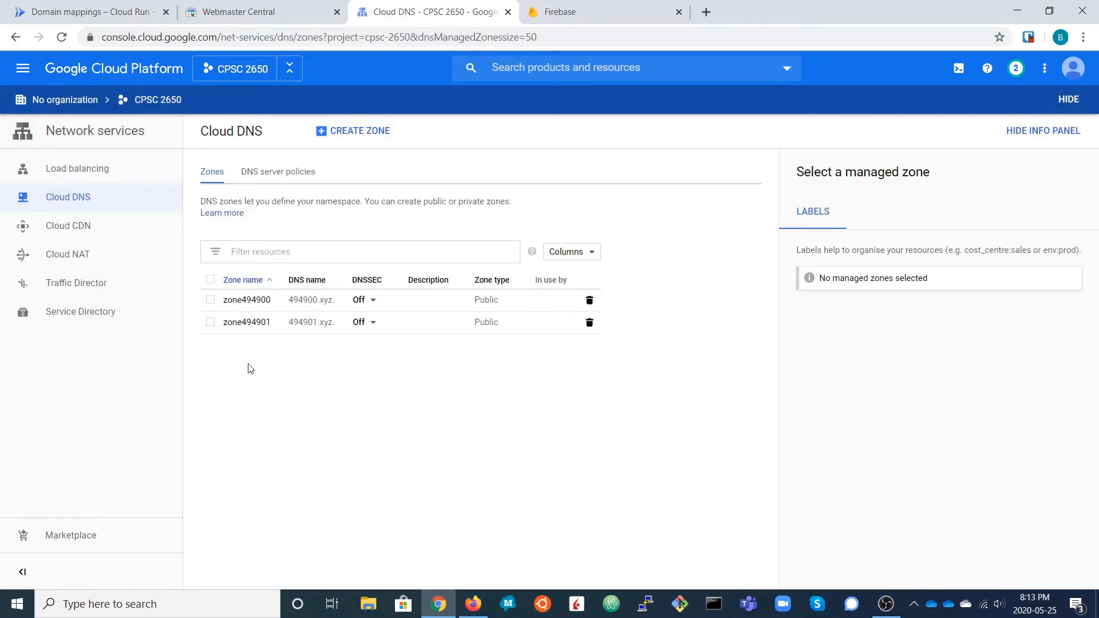
click(246, 307)
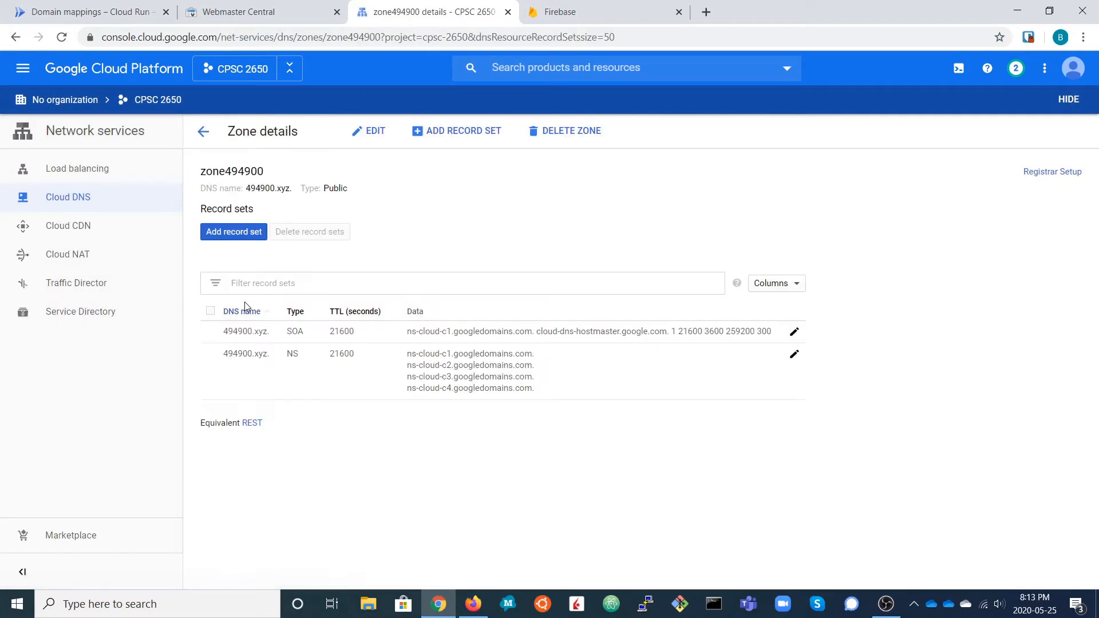
Create a TXT record set in zone494900 with an empty DNS name prefix and the copied site verification code as its data
click(457, 135)
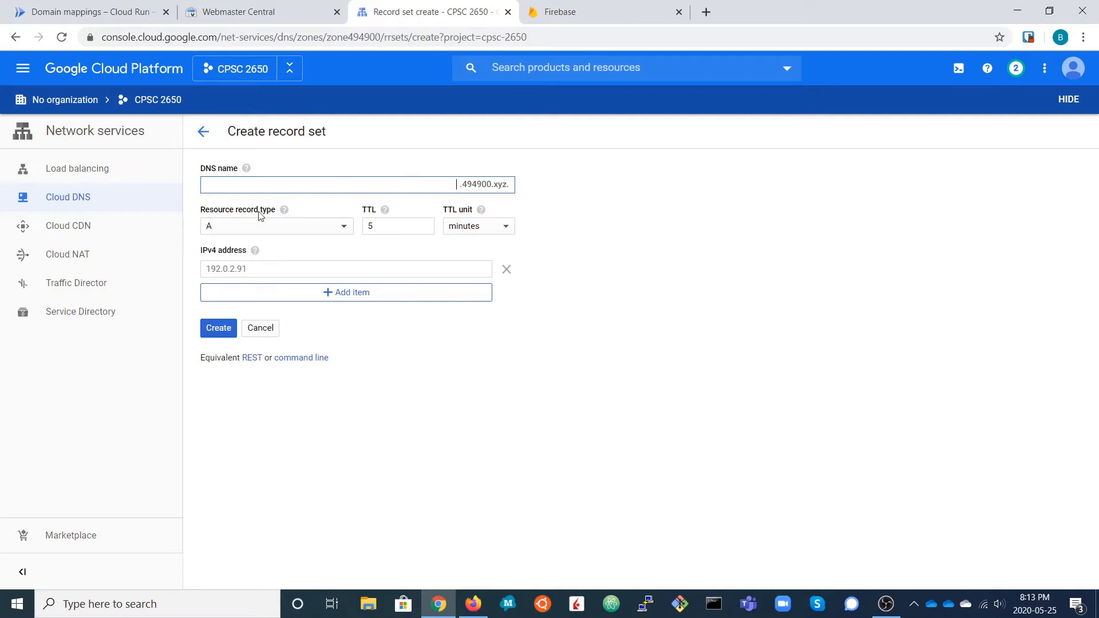
click(342, 234)
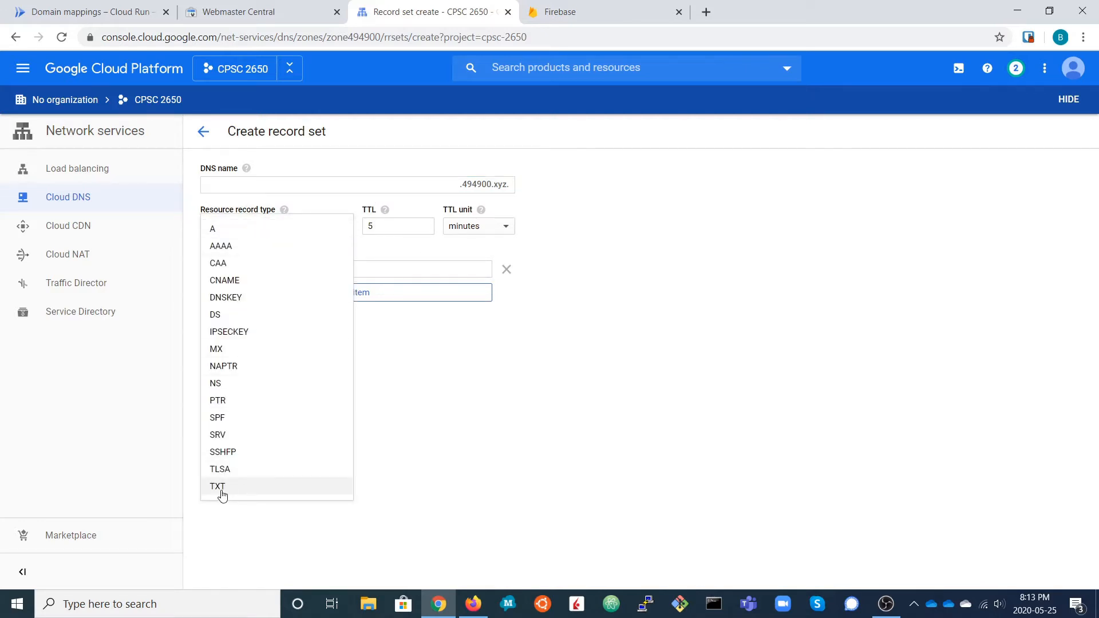
click(222, 487)
click(292, 271)
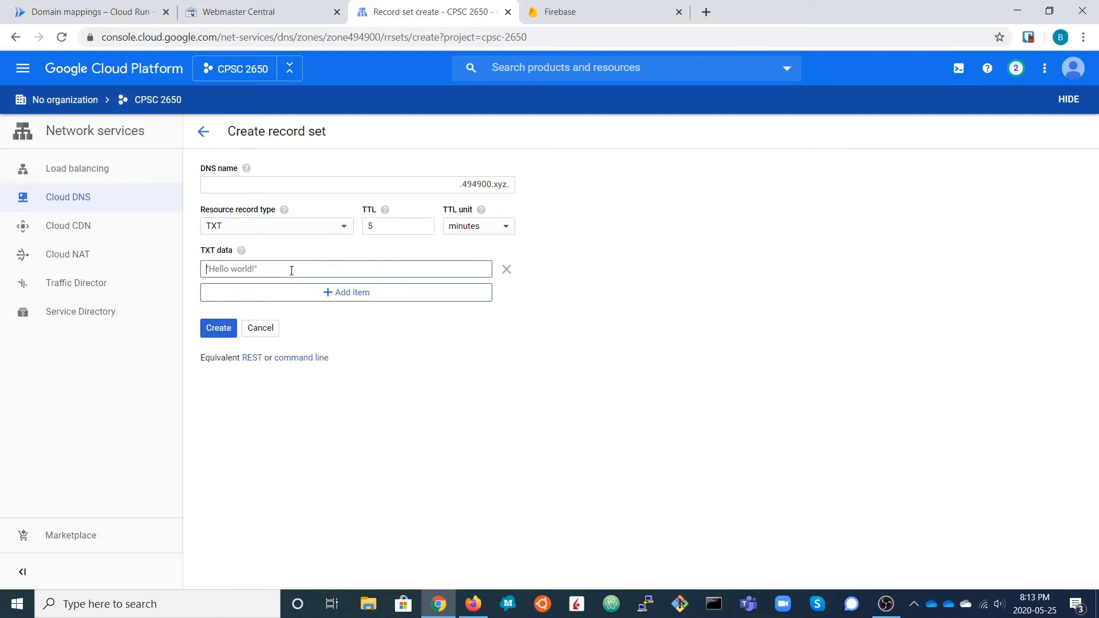
key(ctrl+v)
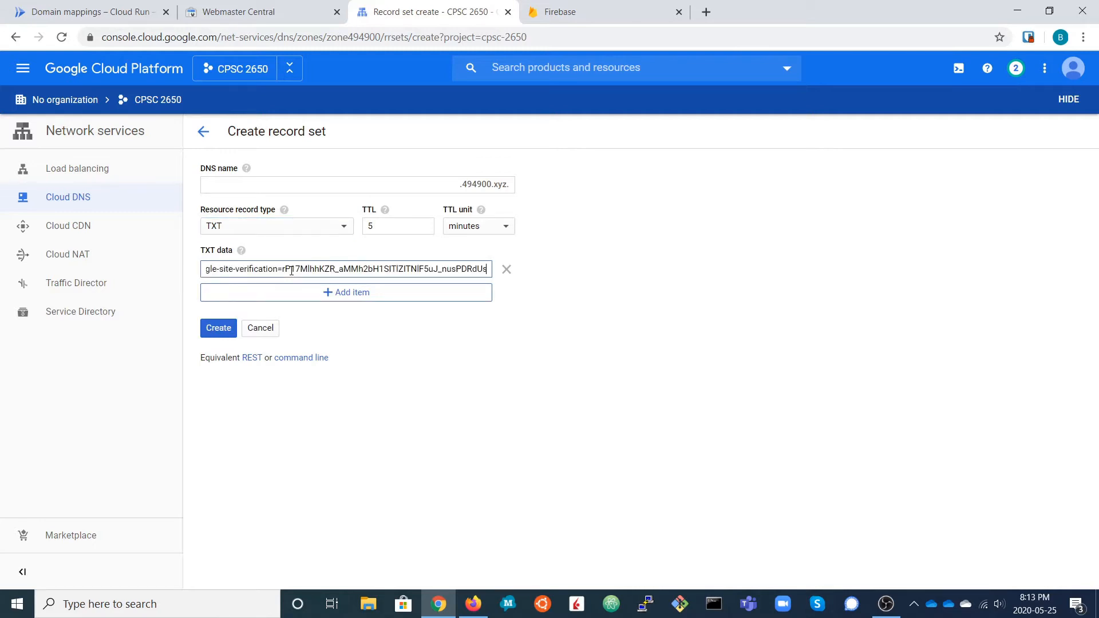
click(218, 328)
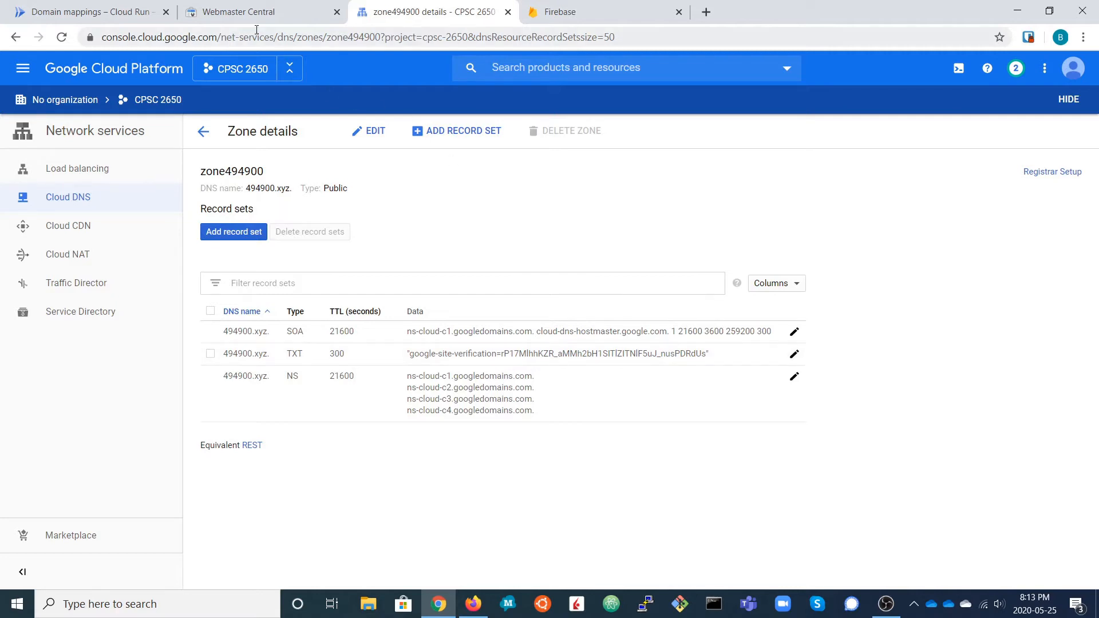
Return to Webmaster Central and try to verify ownership of 494900.xyz through the DNS TXT record
click(235, 13)
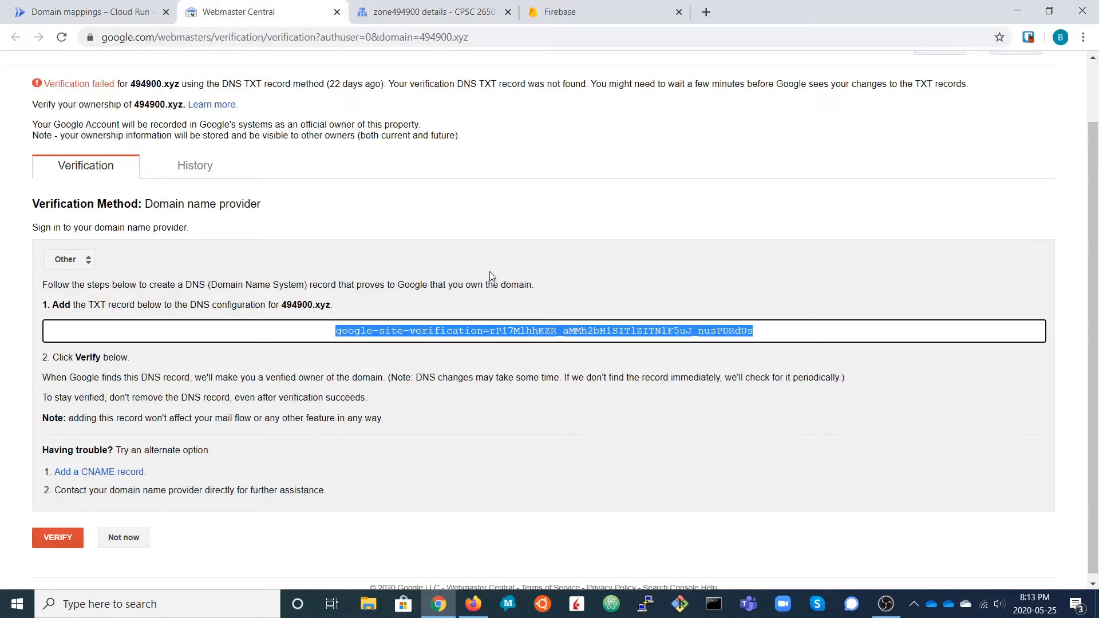
scroll(491, 277, up, 2)
scroll(491, 276, down, 2)
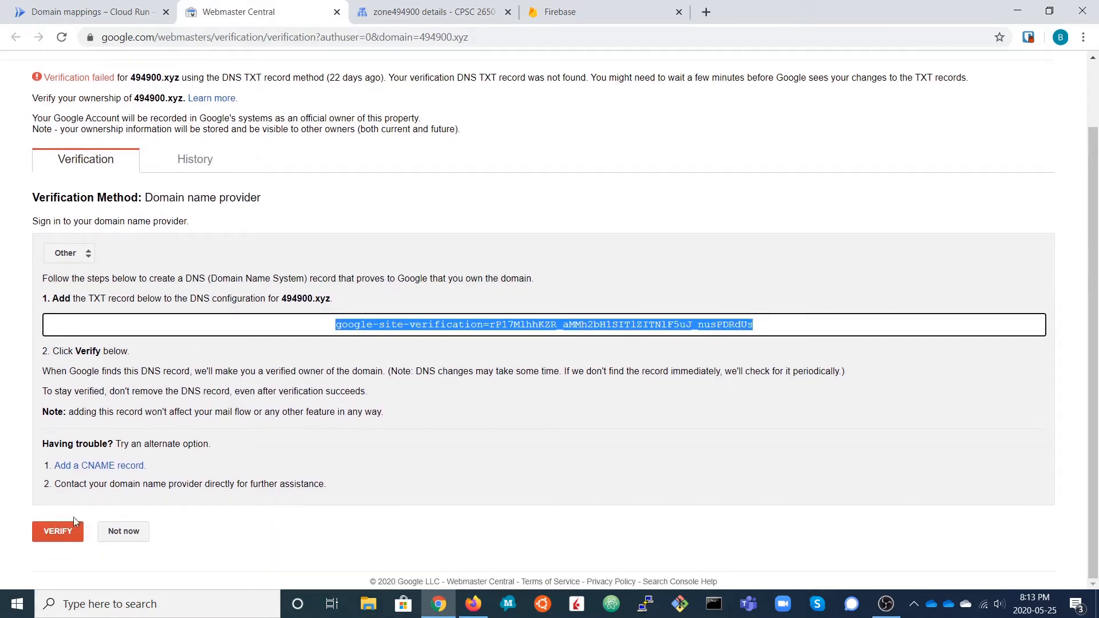
click(58, 532)
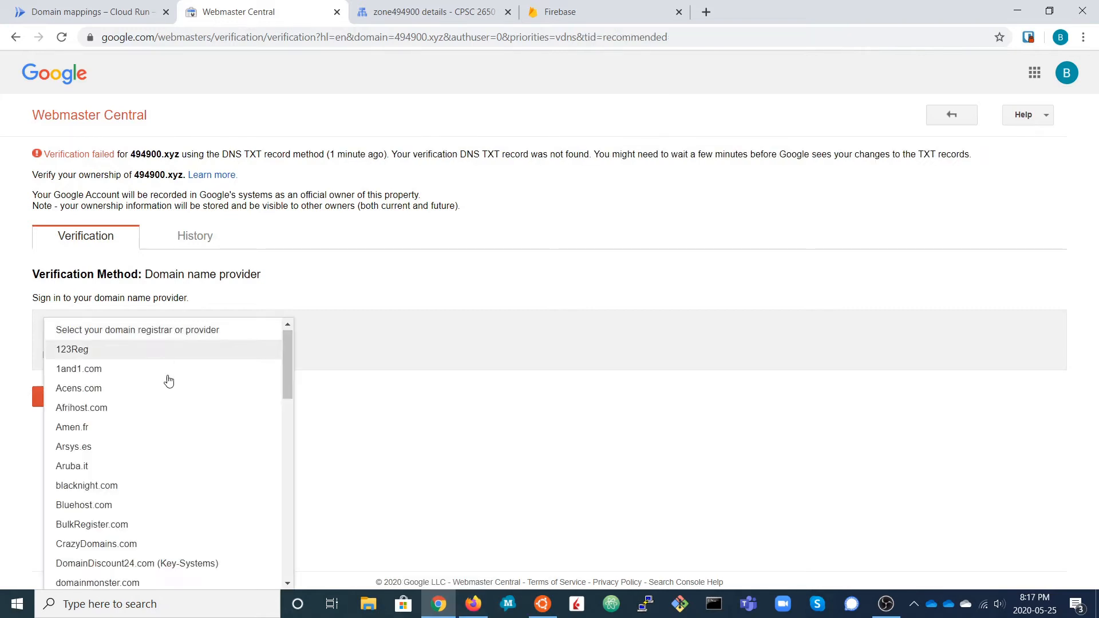
Set the domain name provider to Other and retry verifying ownership of 494900.xyz
scroll(211, 446, down, 15)
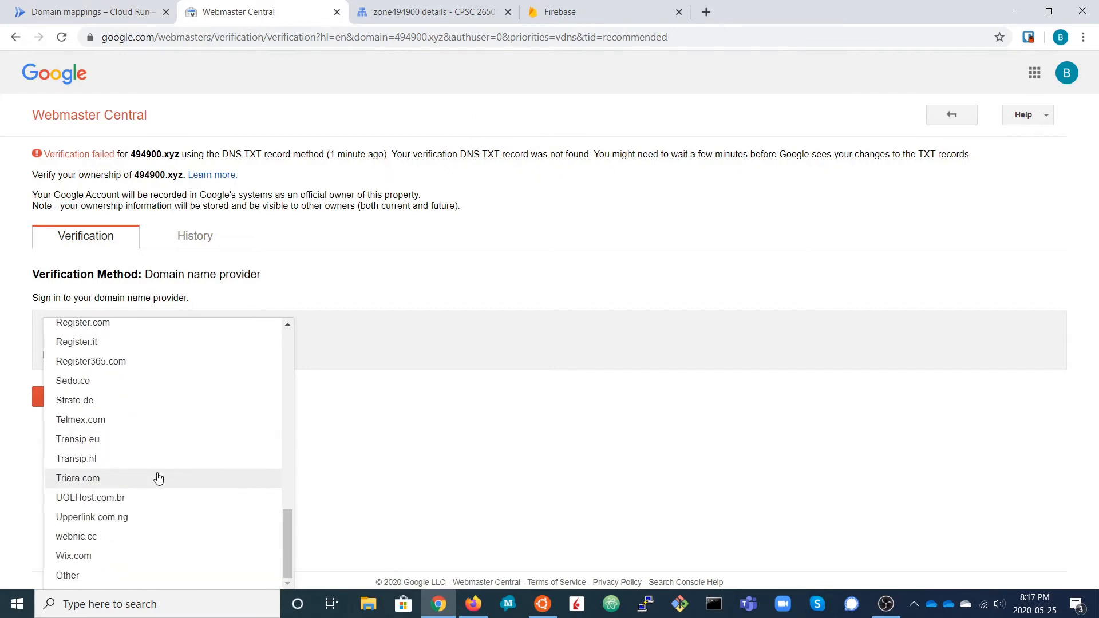
click(79, 576)
scroll(273, 466, down, 2)
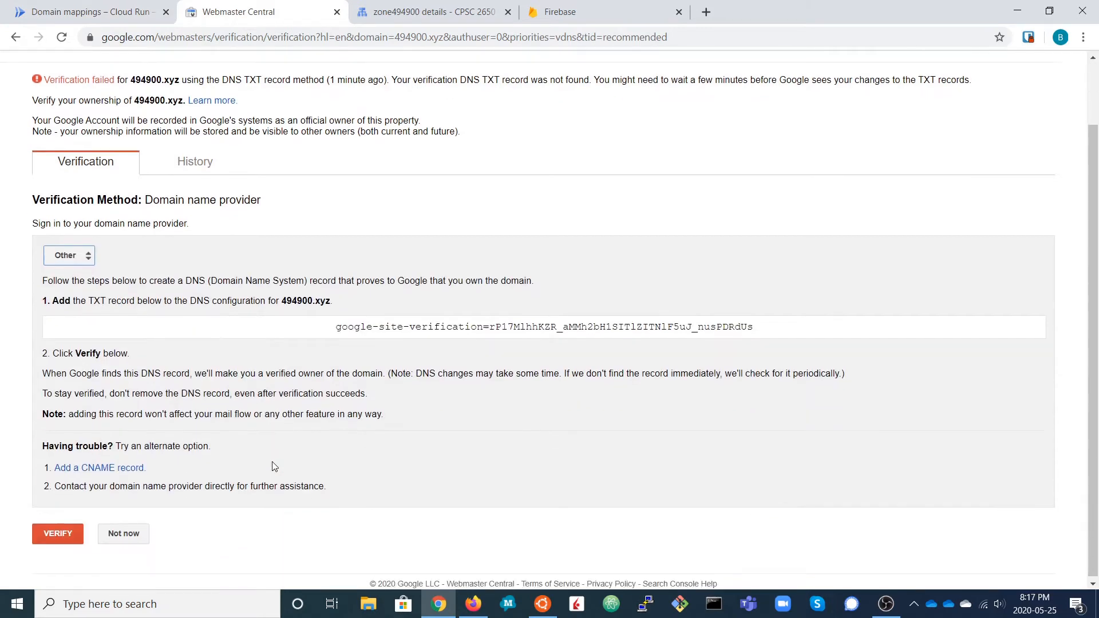
click(60, 531)
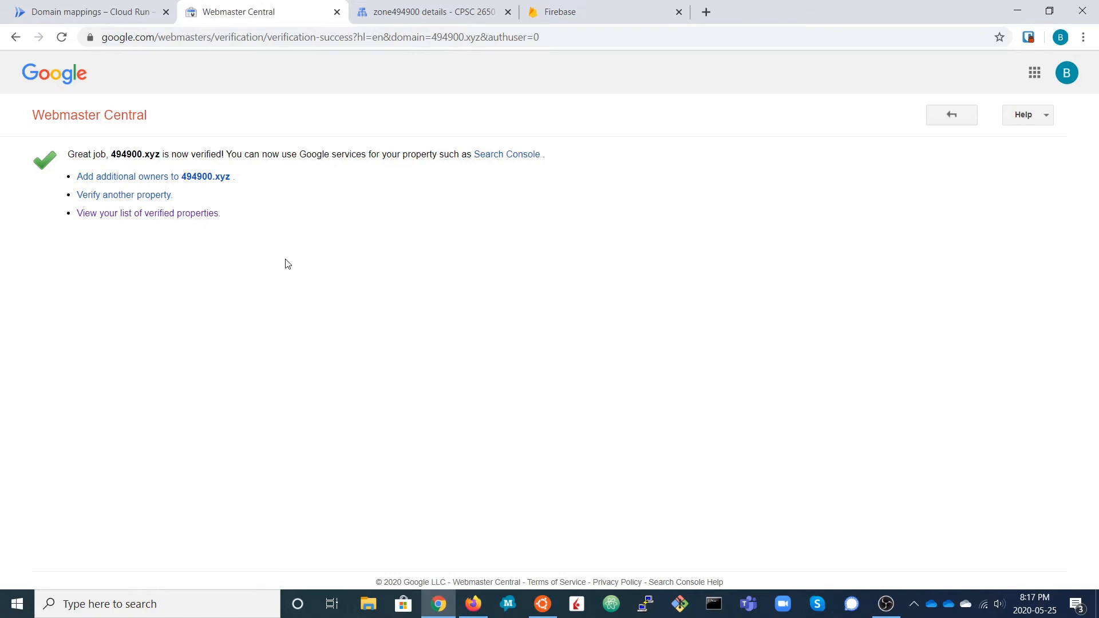
Return to the Cloud Run domain mappings, refresh the verification status, and map the subdomain random of 494900.xyz to the random service
click(106, 16)
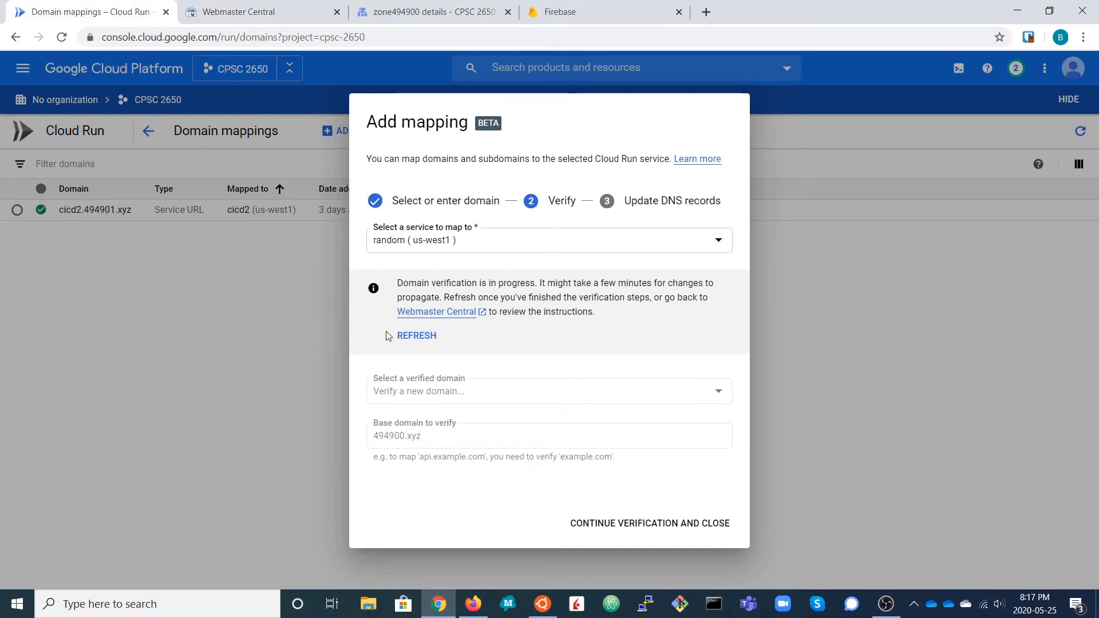
click(419, 339)
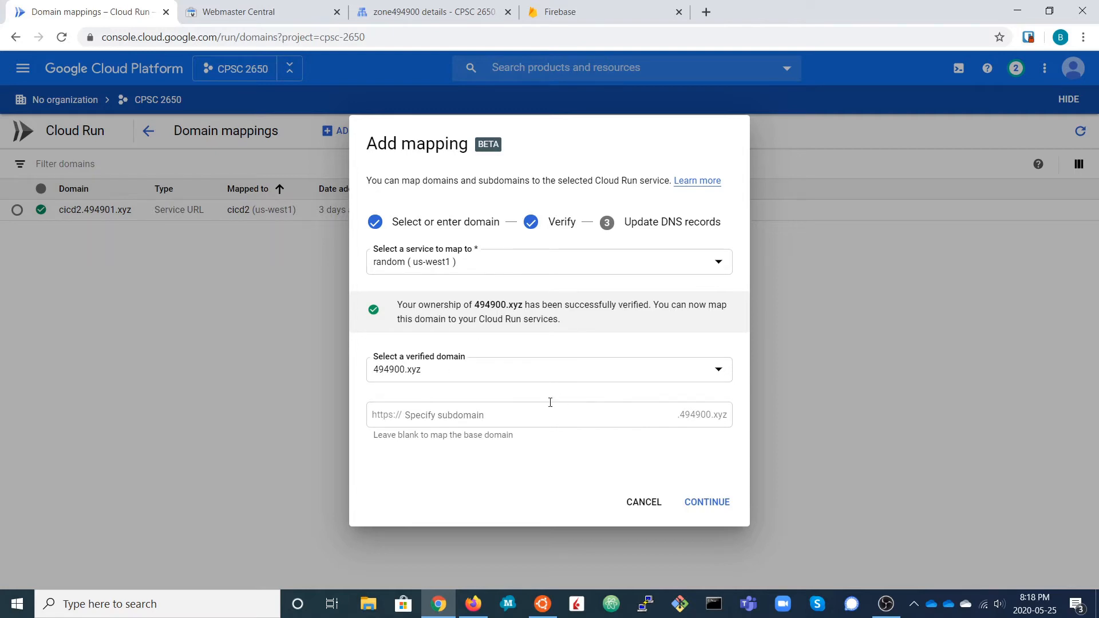
click(502, 416)
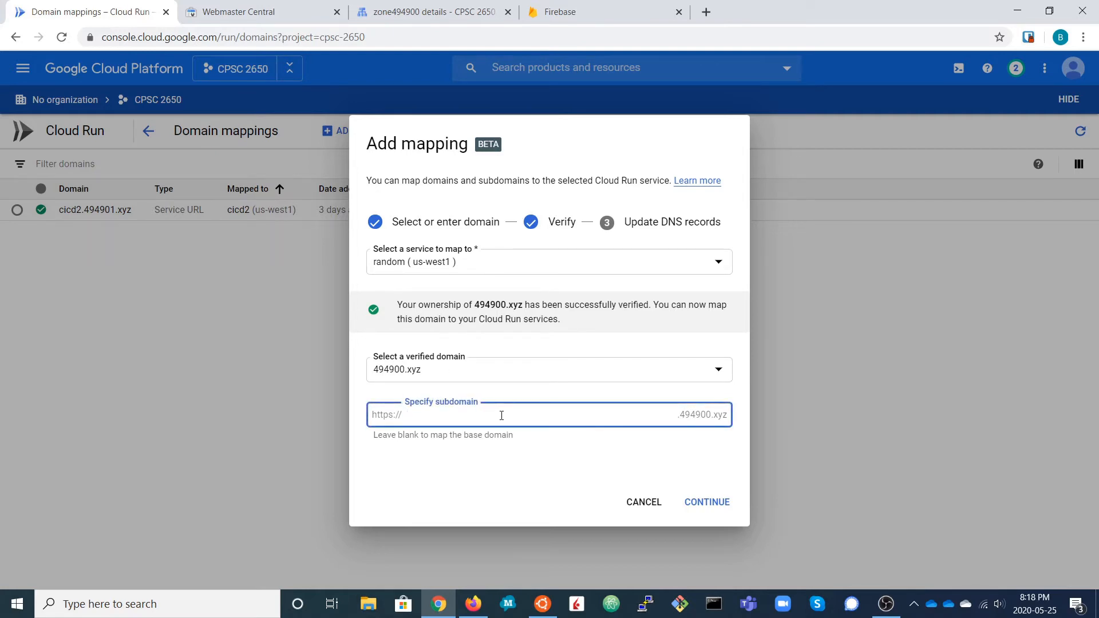
text(random)
click(708, 503)
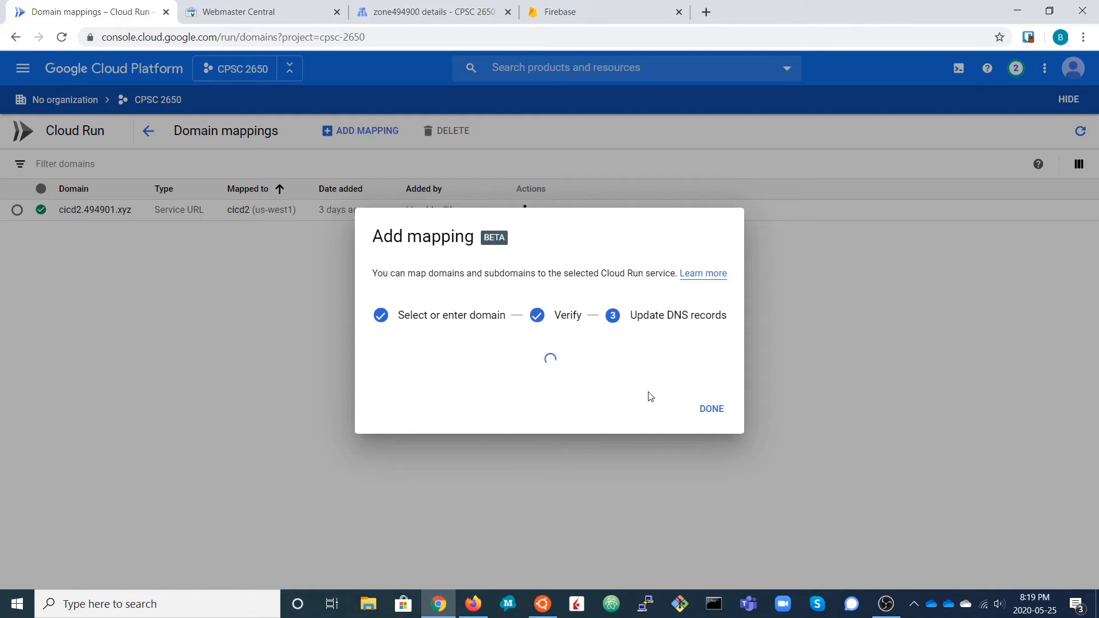
click(712, 409)
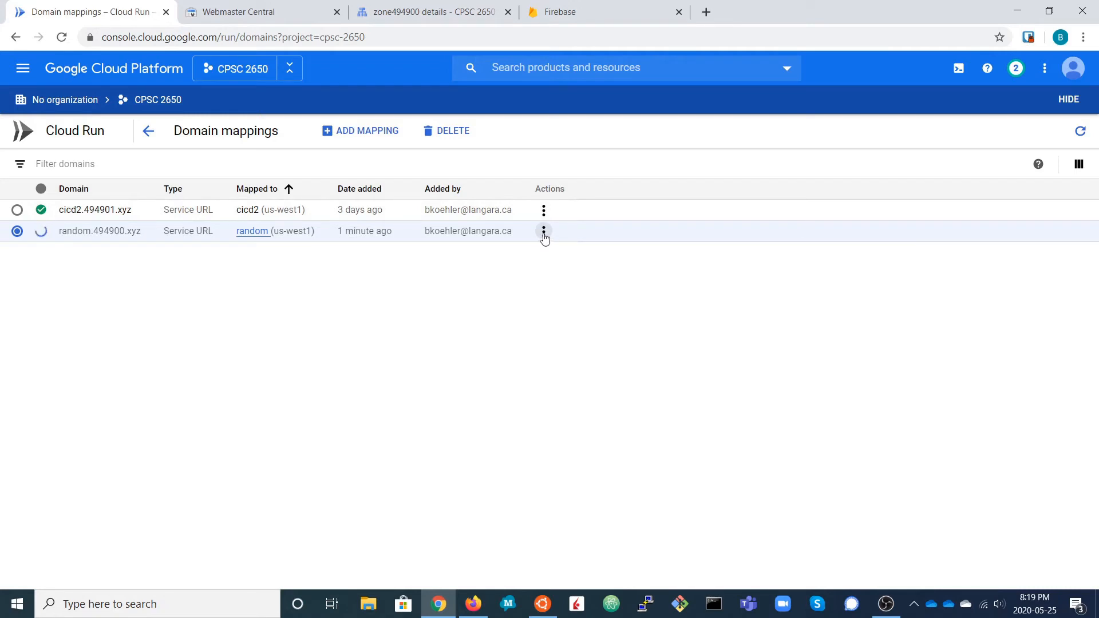
Check the DNS records of the random.494900.xyz mapping and close them
click(543, 234)
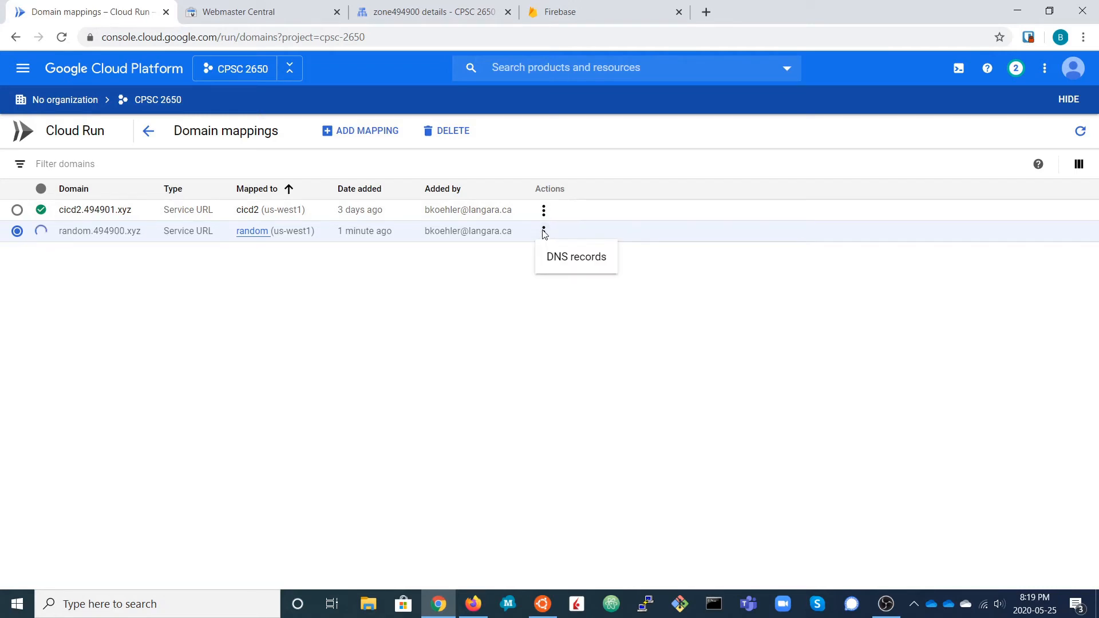
click(570, 257)
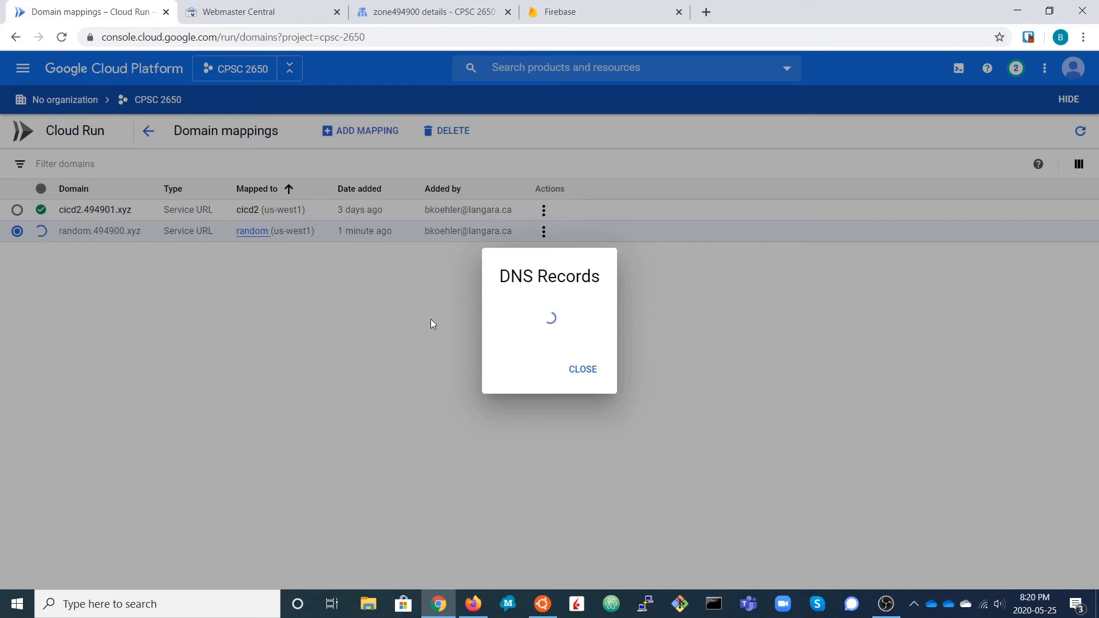
click(581, 369)
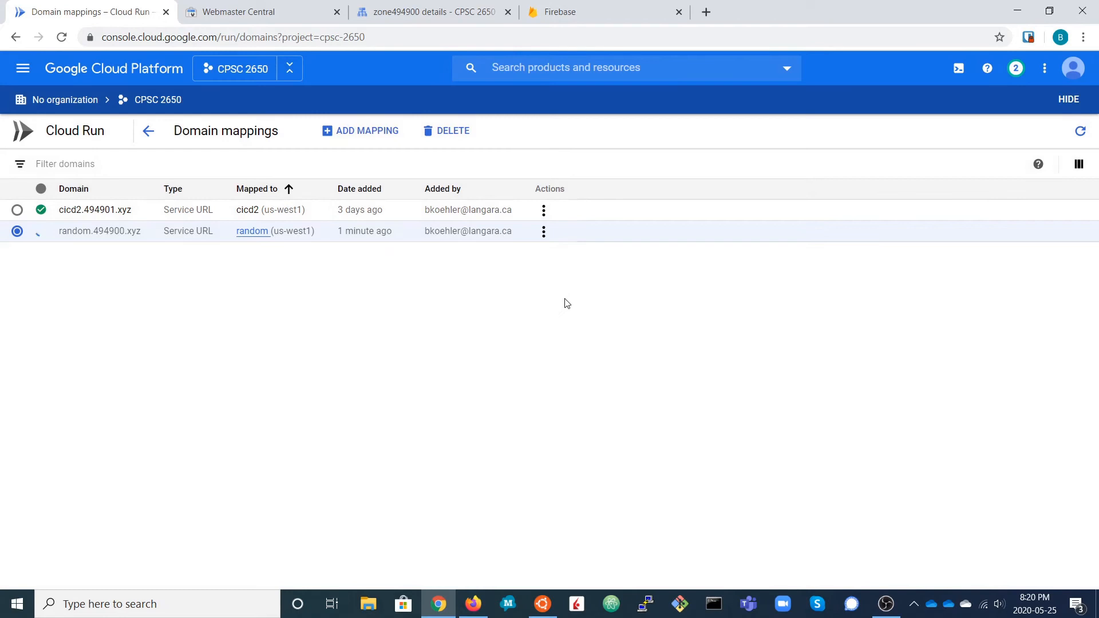
Copy the CNAME data ghs.googlehosted.com. from the DNS records of the cicd2.494901.xyz mapping
click(544, 212)
click(572, 241)
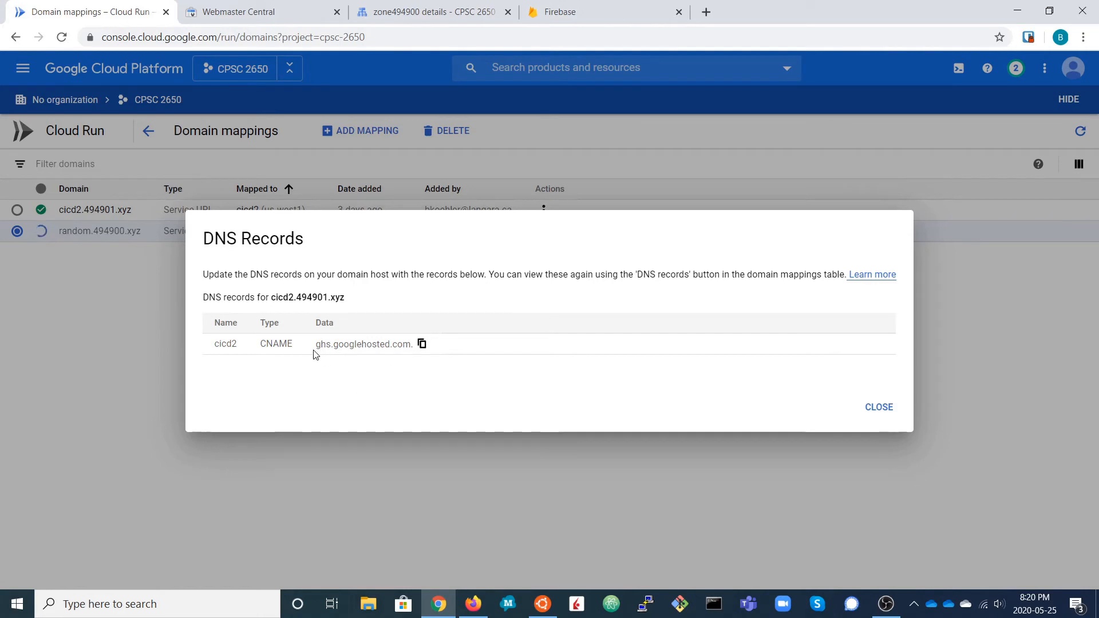
click(422, 344)
click(875, 410)
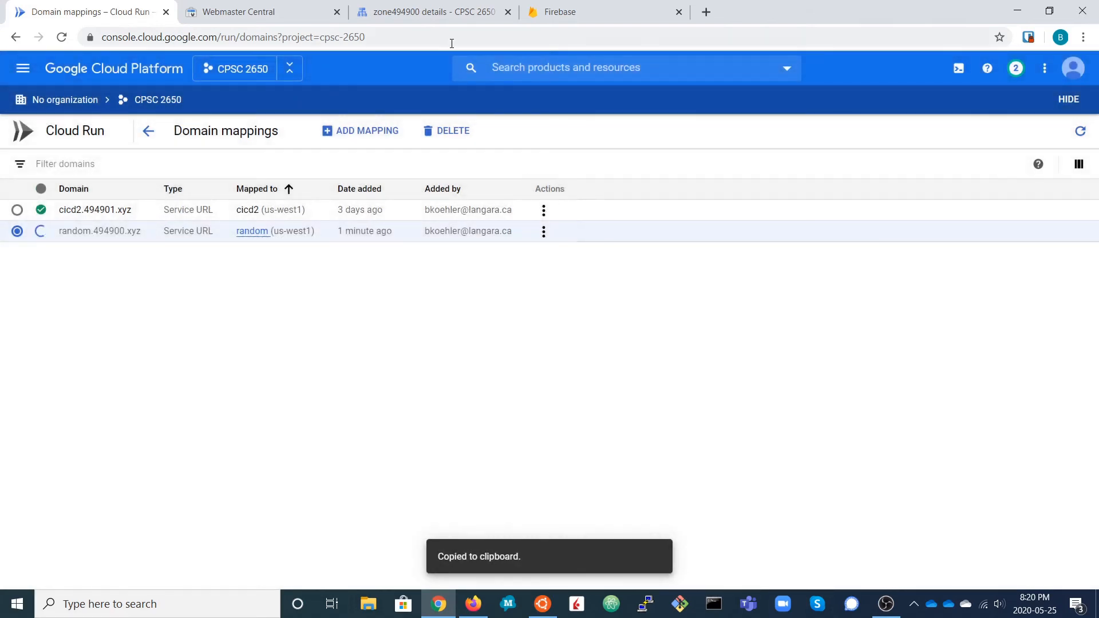
Create a CNAME record set in zone494900 with DNS name random and canonical name ghs.googlehosted.com
click(429, 17)
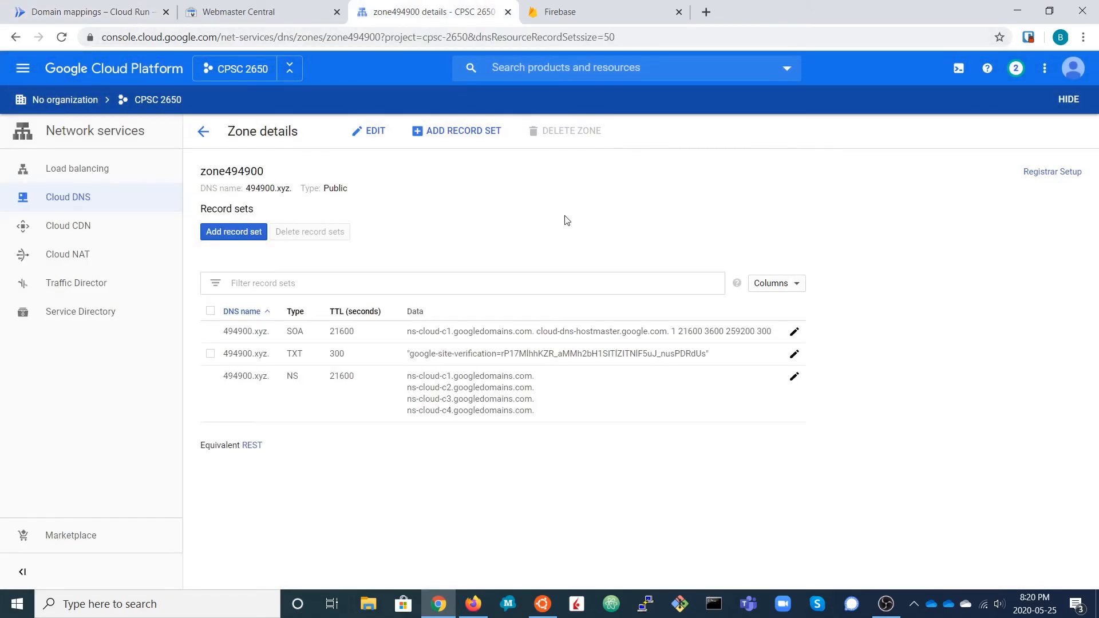
click(243, 240)
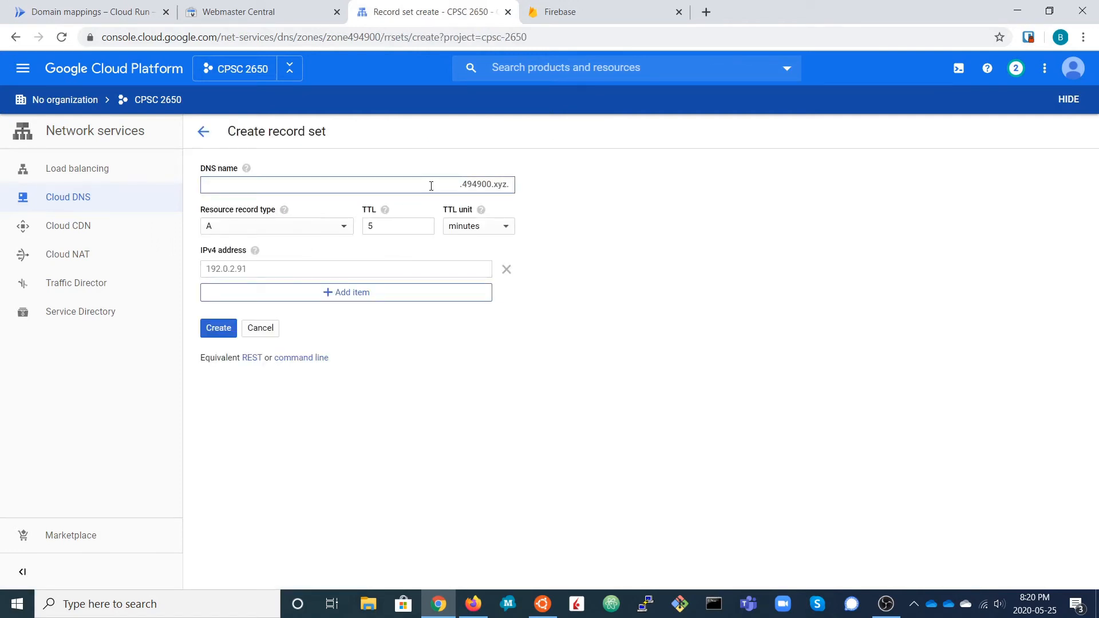
text(random)
click(314, 228)
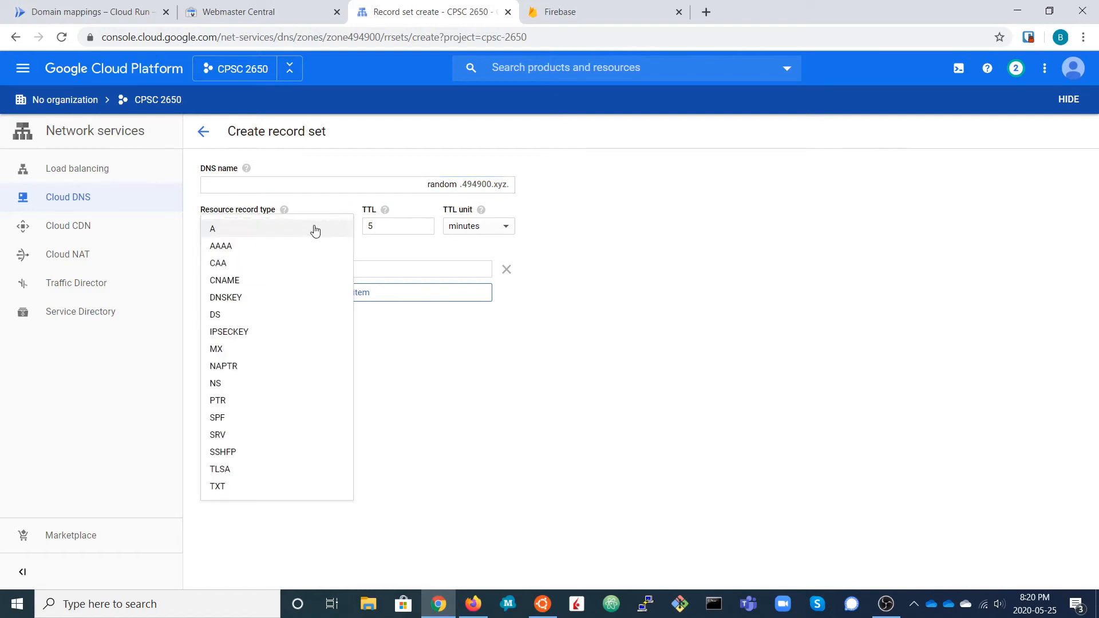
click(254, 282)
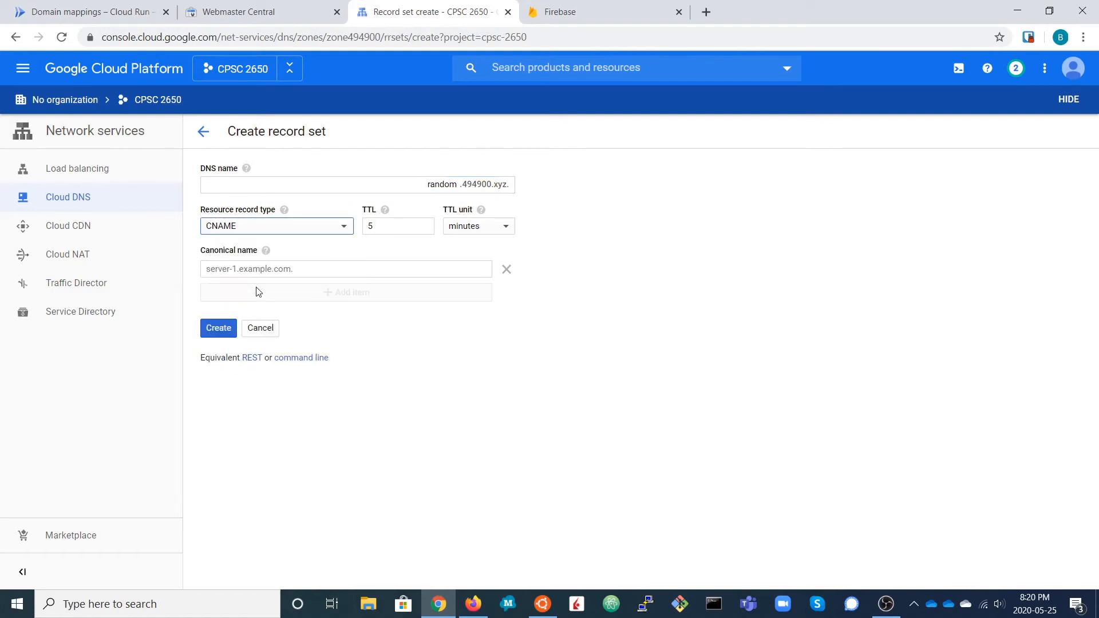
click(287, 269)
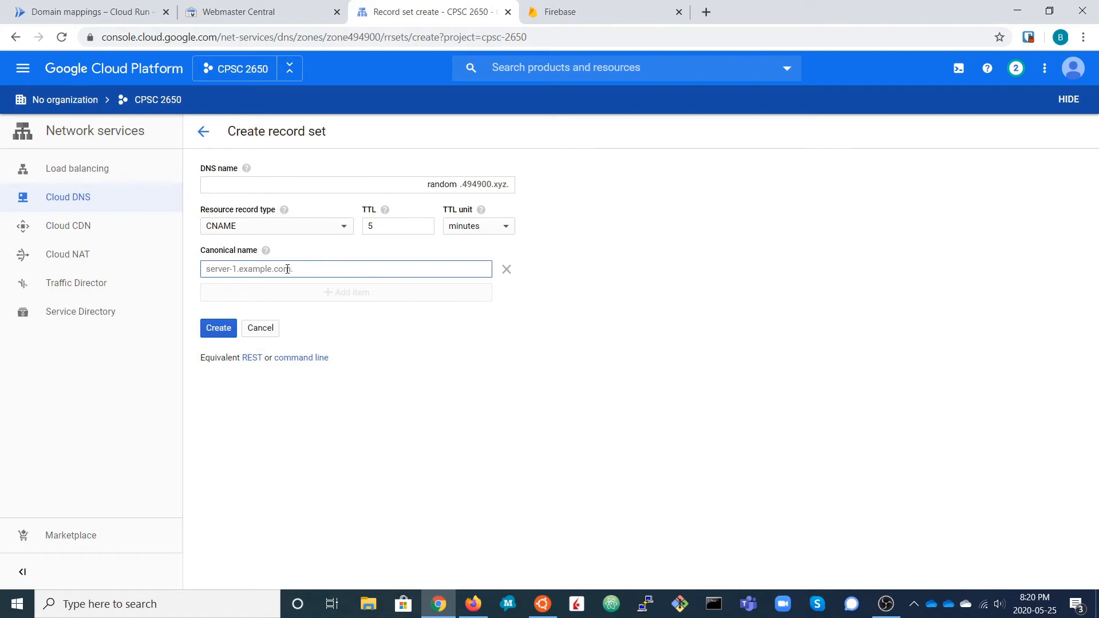
key(ctrl+v)
click(213, 329)
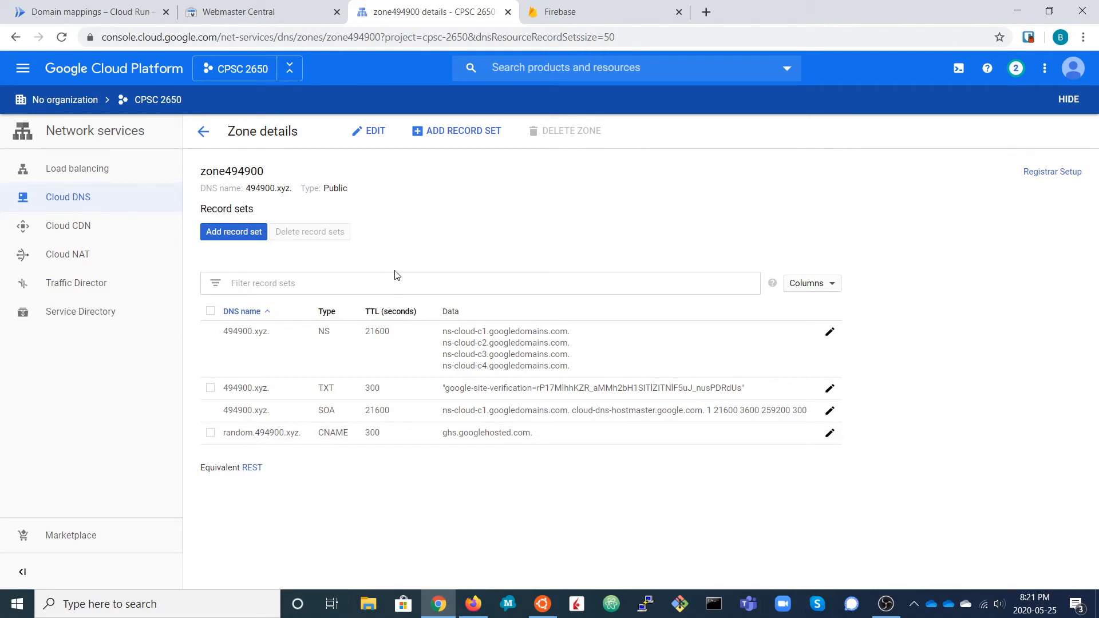
Switch to the Firebase console and open Hosting for the courses2 project
click(580, 14)
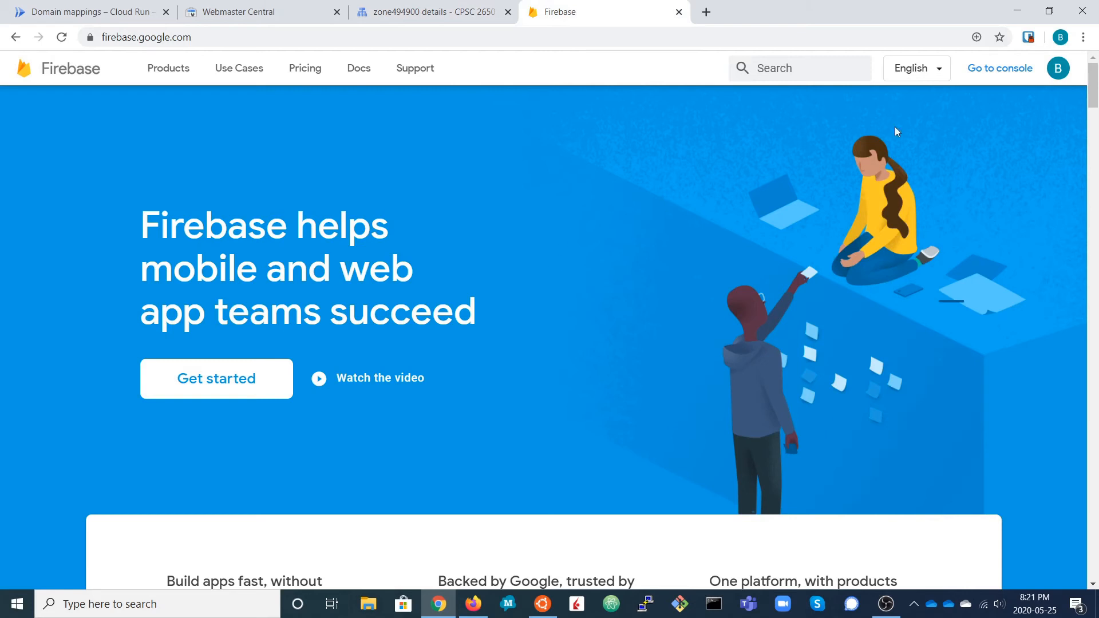
click(986, 69)
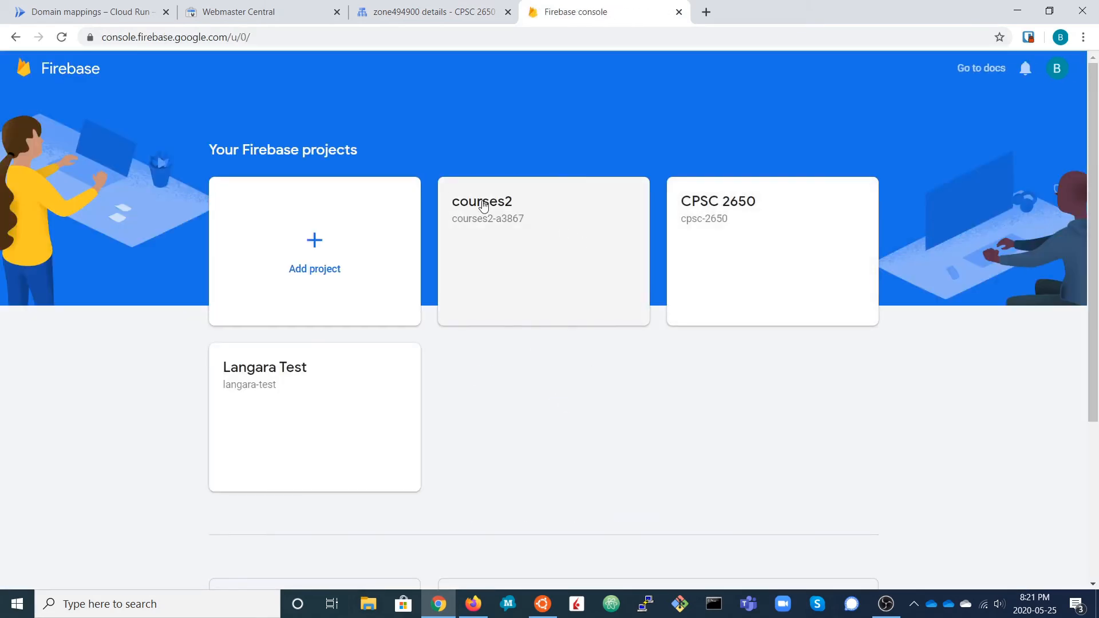
click(484, 205)
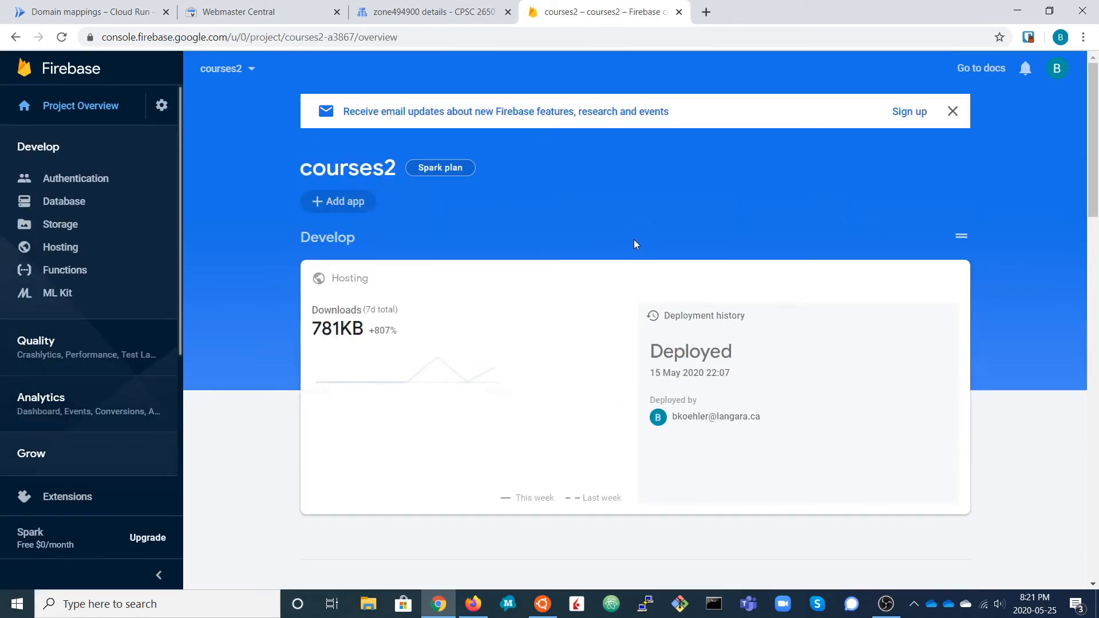
click(346, 280)
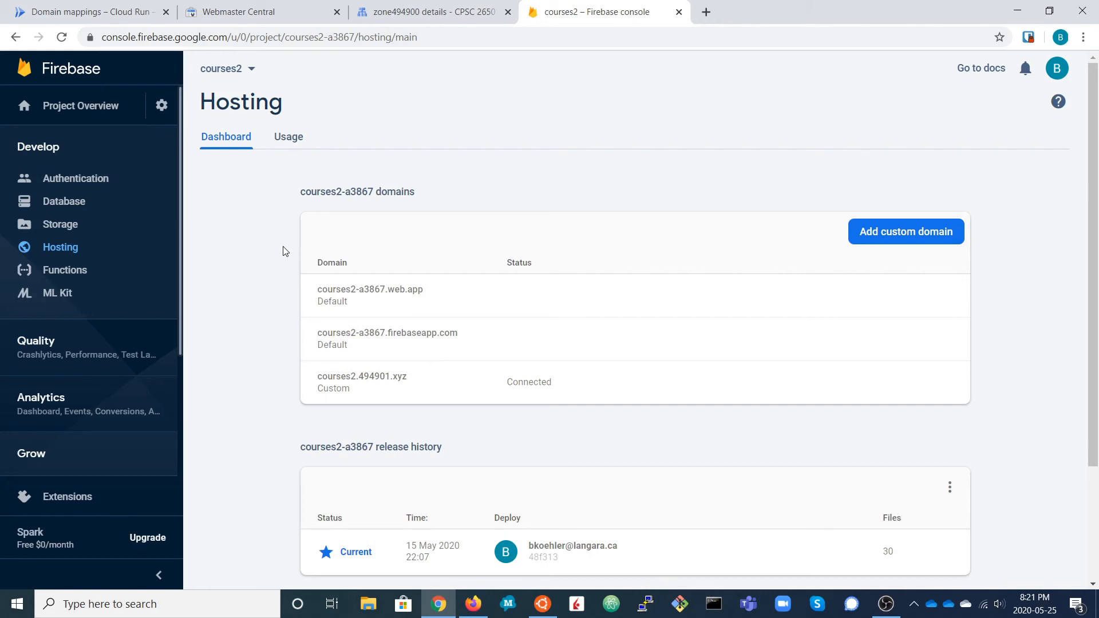
Add the custom domain courses2.494900.xyz to the courses2 site and continue without redirecting it
click(904, 232)
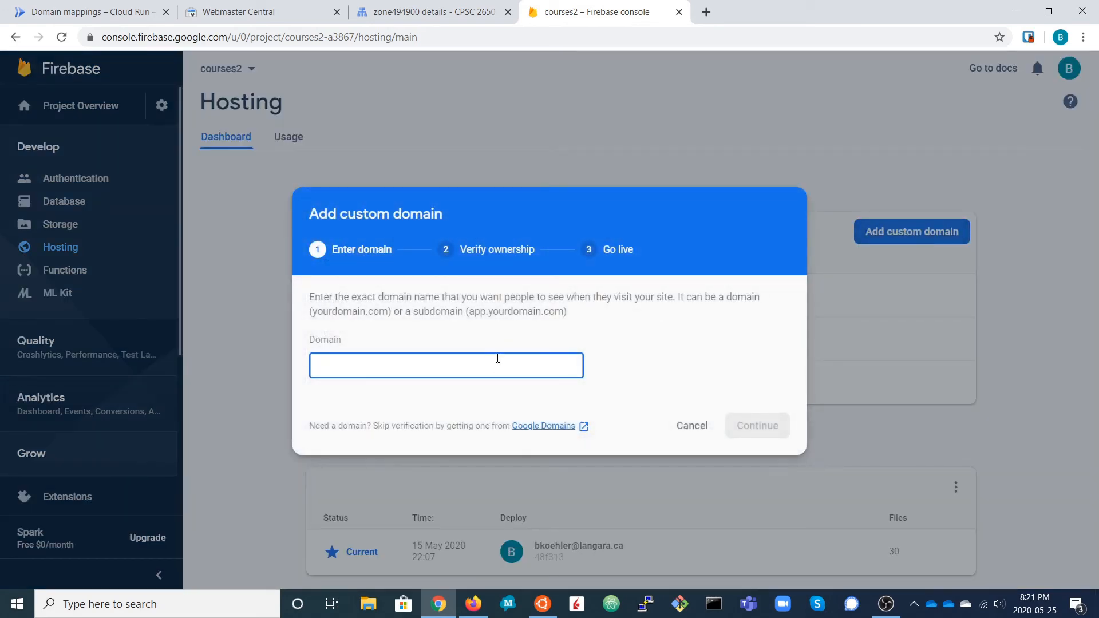
text(courses2.)
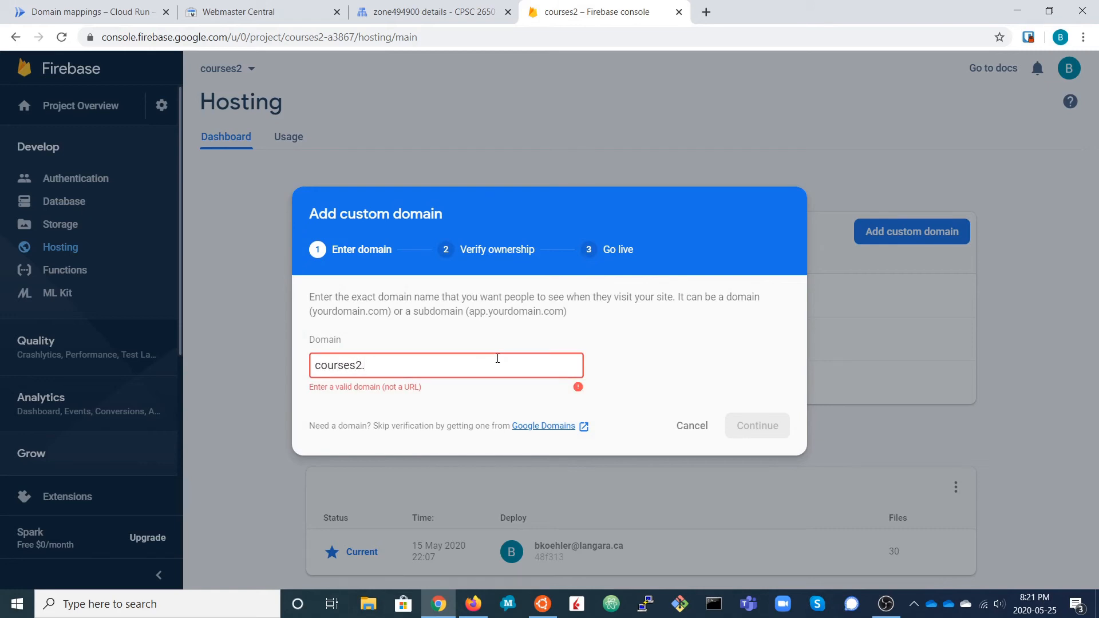
text(49)
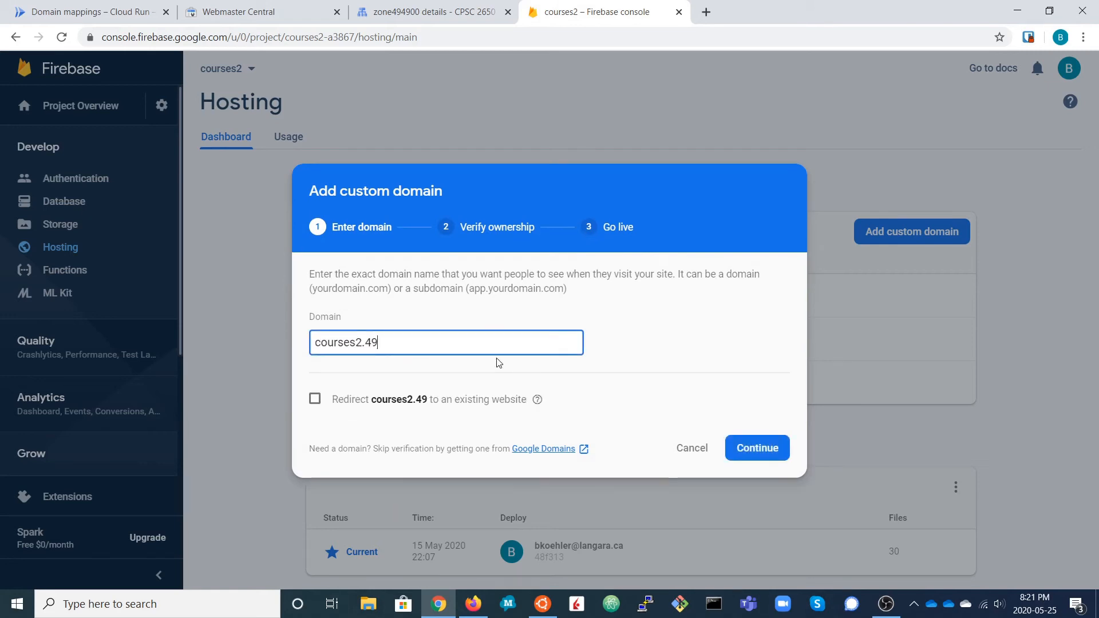
text(4900.x)
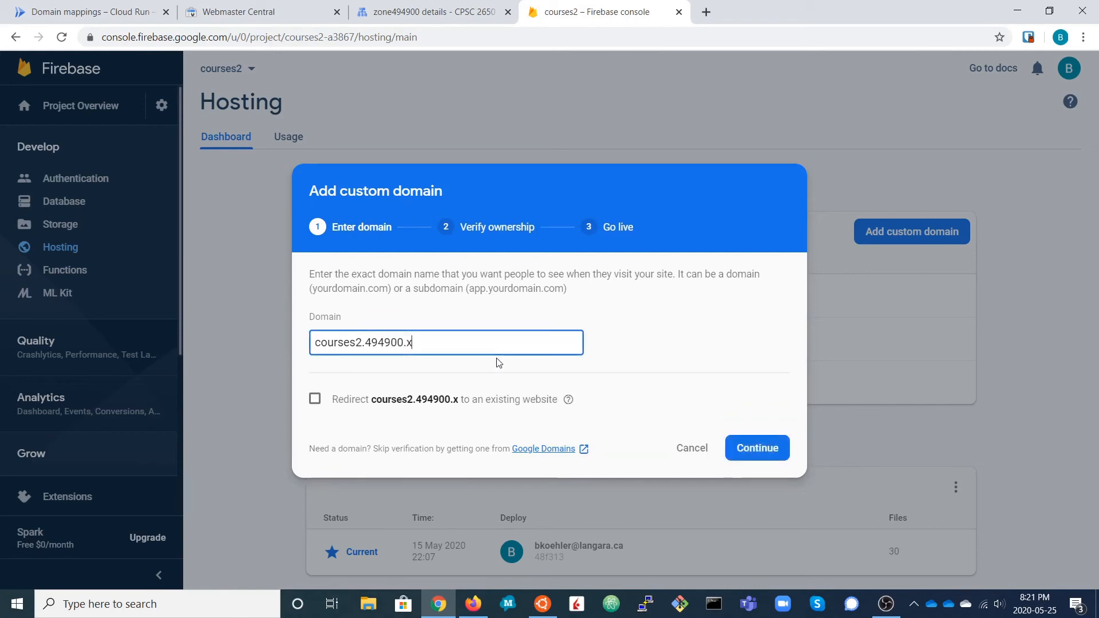
key(BackSpace)
key(BackSpace)
text(.xyz)
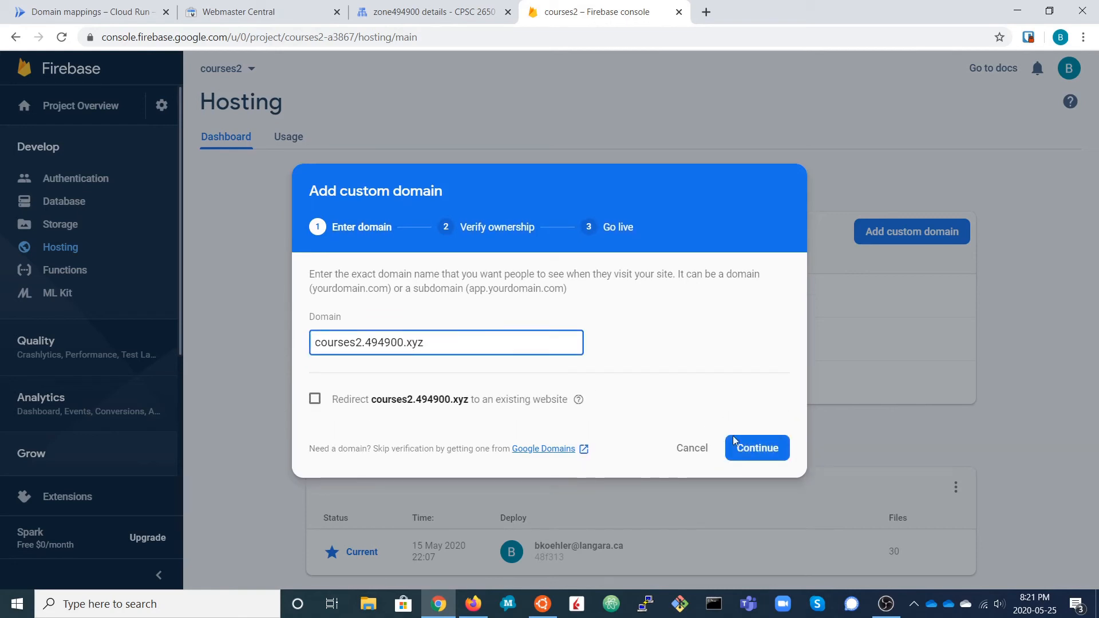
click(757, 449)
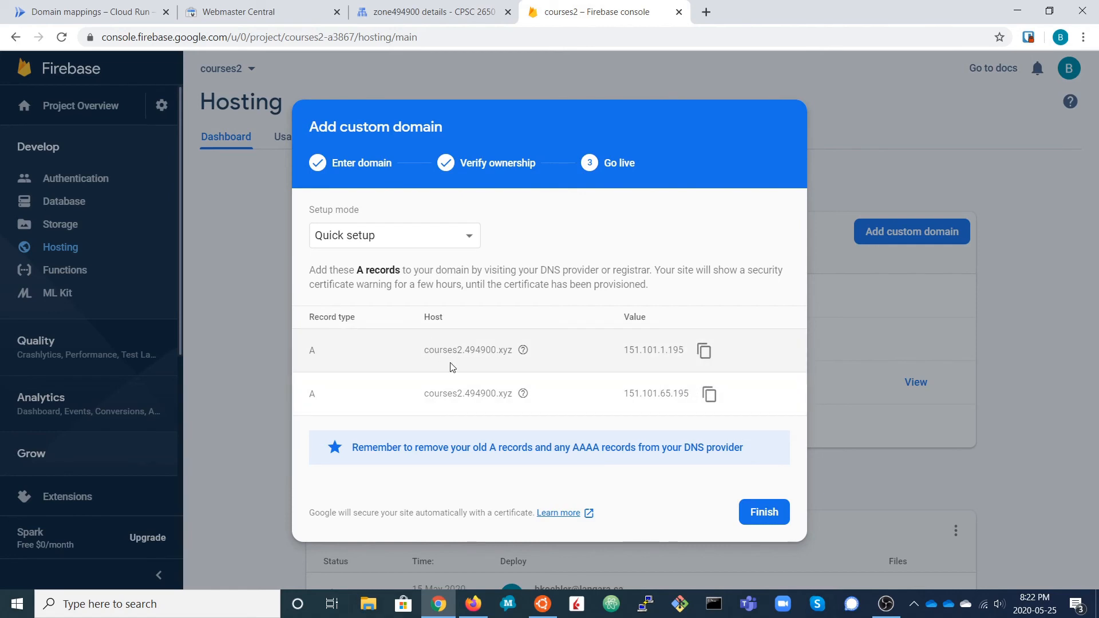
Copy the first A record value from Firebase into a new zone494900 record set with DNS name courses2 and IPv4 address 151.101.1.195
mouse_move(523, 394)
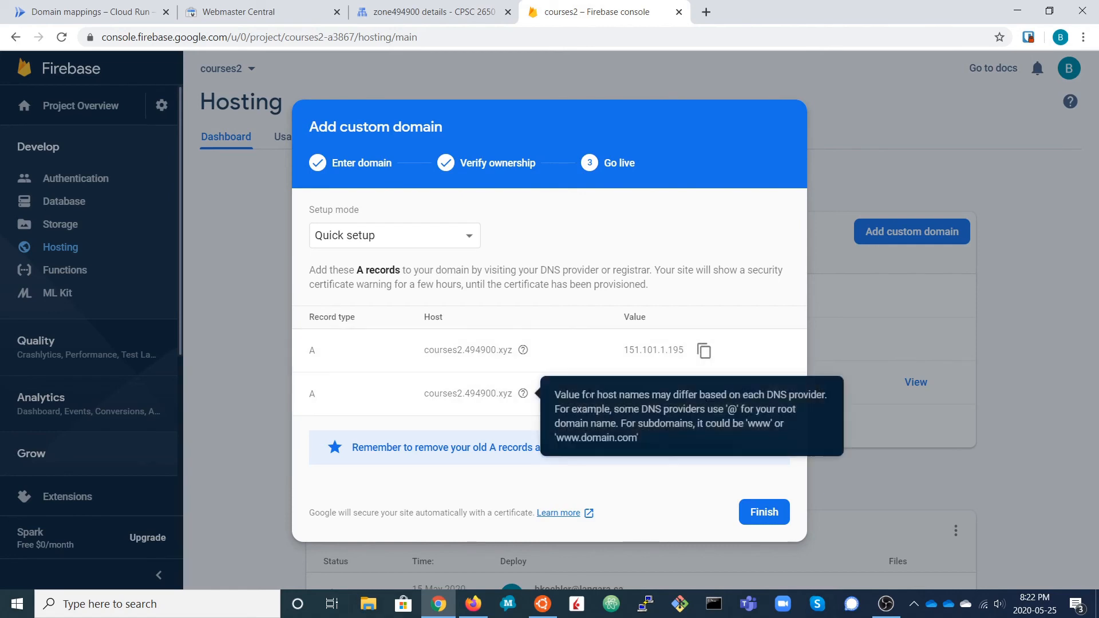
click(704, 352)
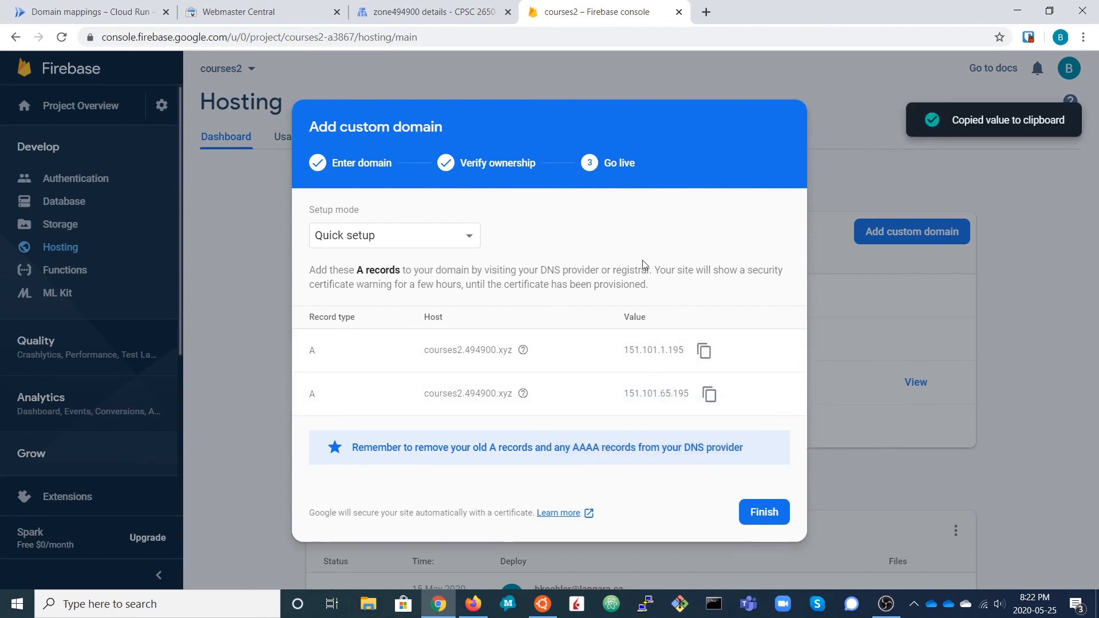
click(417, 13)
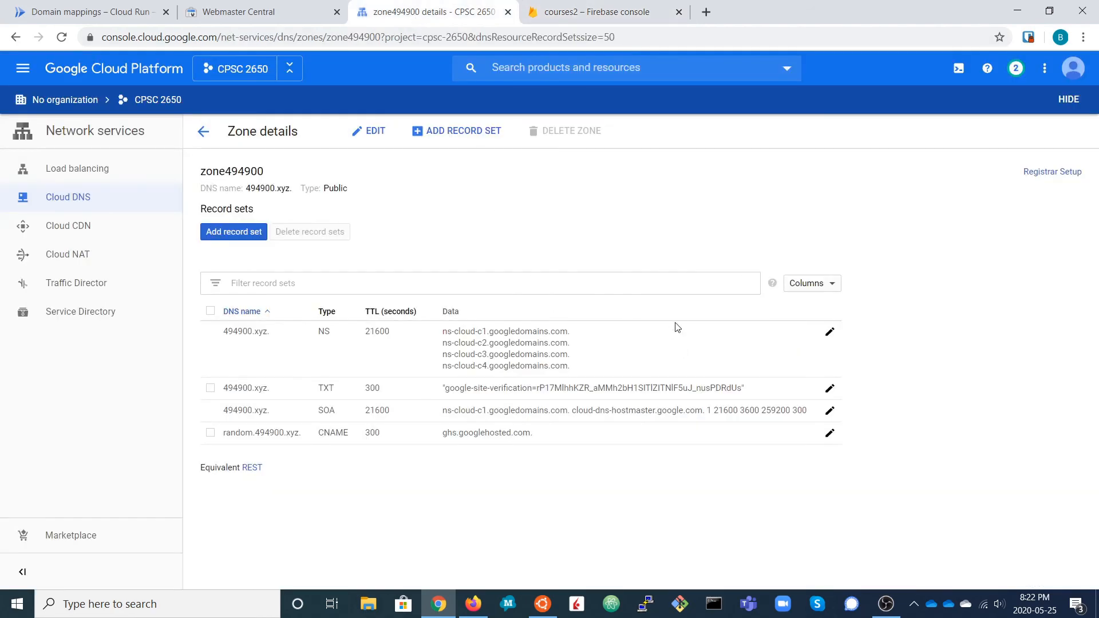
click(240, 237)
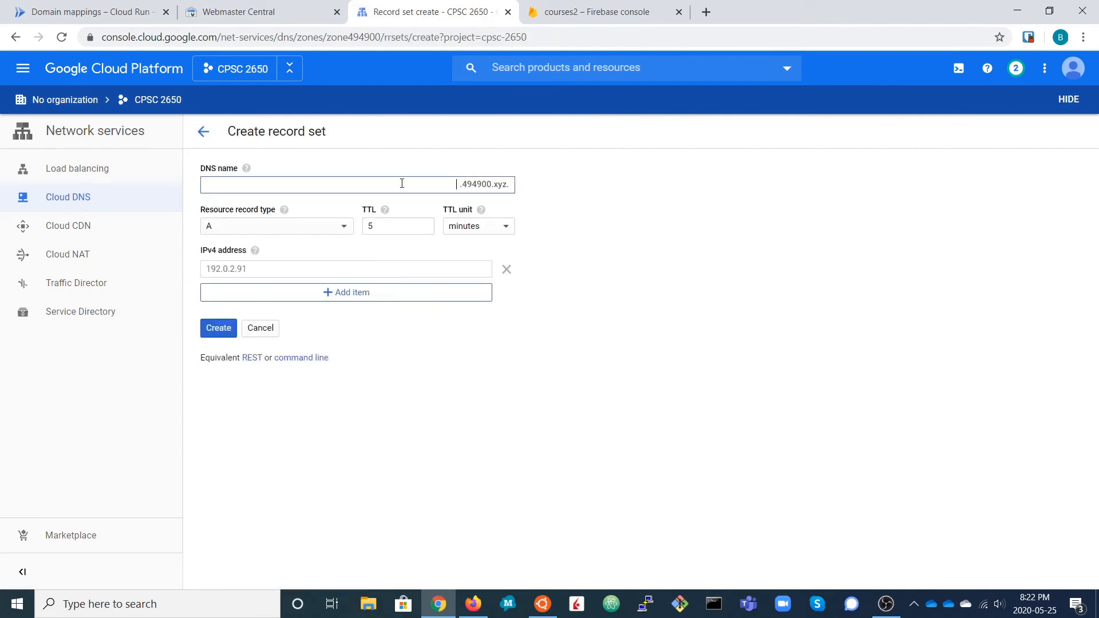
text(courses2)
click(316, 268)
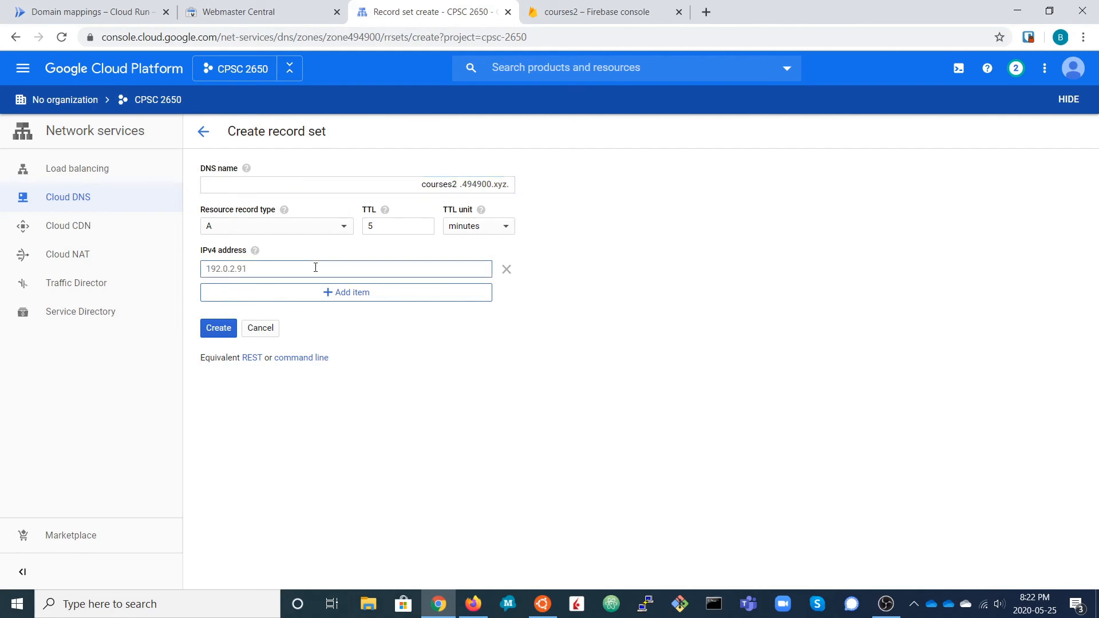
key(ctrl+v)
Add the second Firebase A record value, 151.101.65.195, as another IPv4 address and create the courses2 record set
click(348, 294)
click(591, 21)
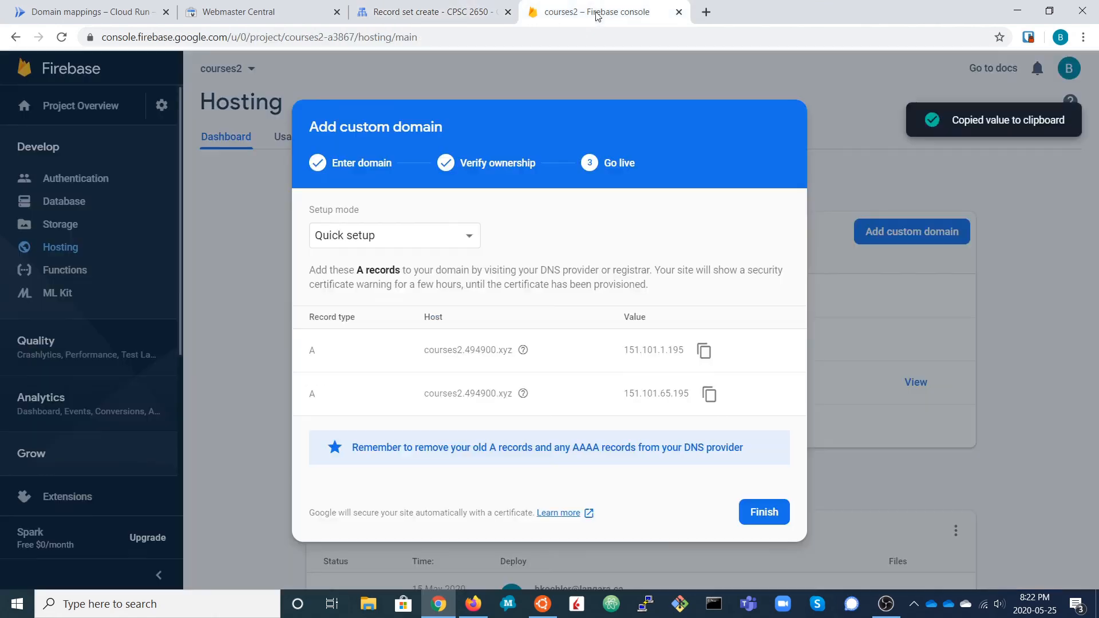
click(709, 396)
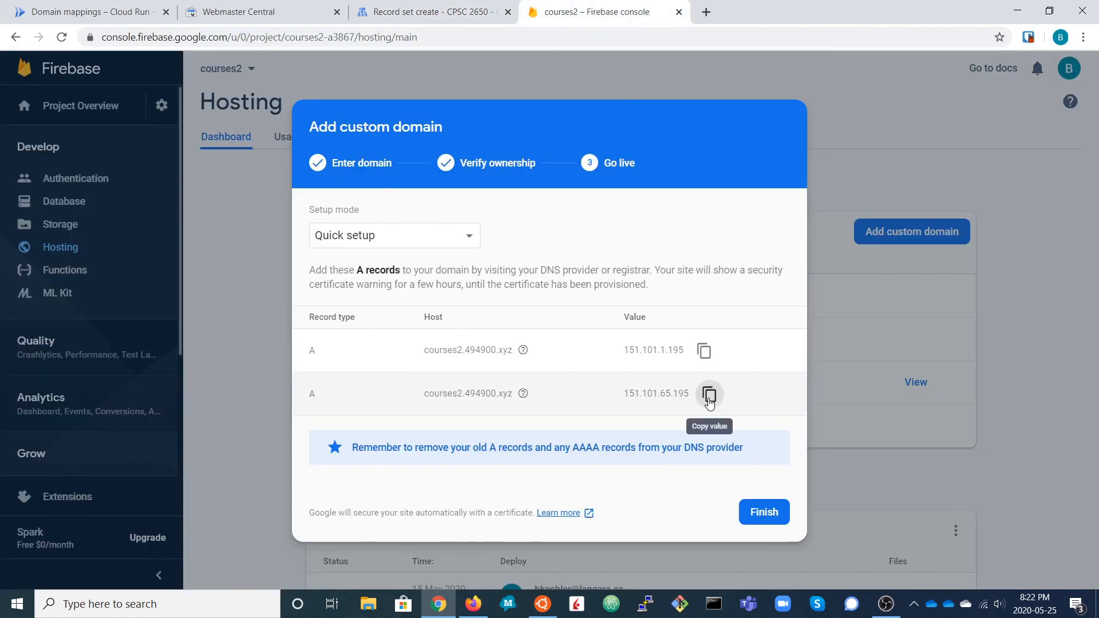
click(445, 19)
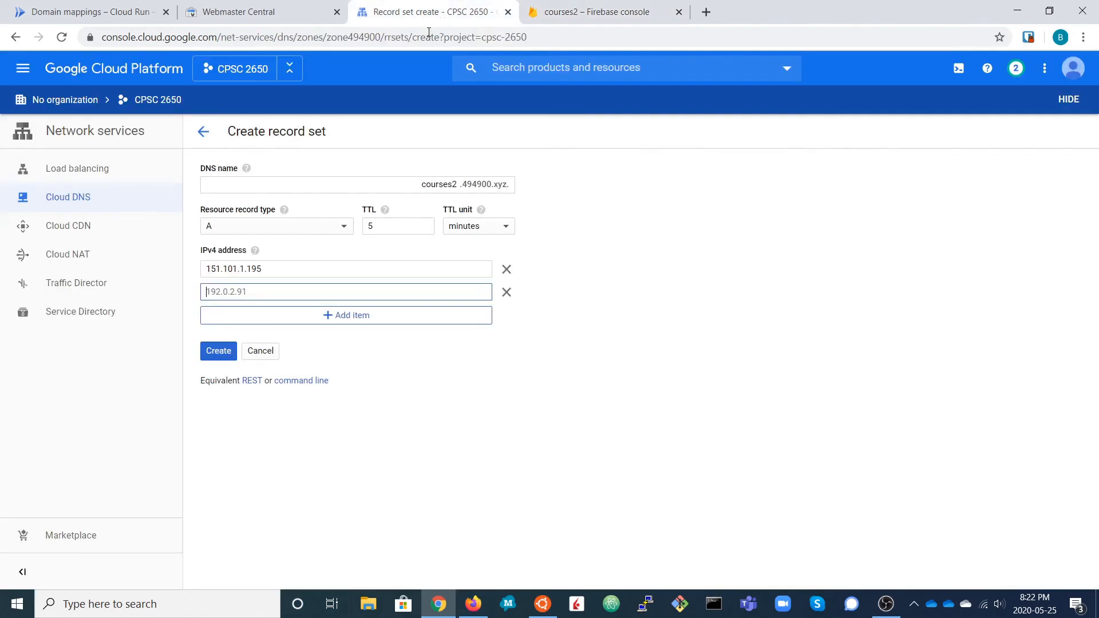
key(ctrl+v)
click(220, 352)
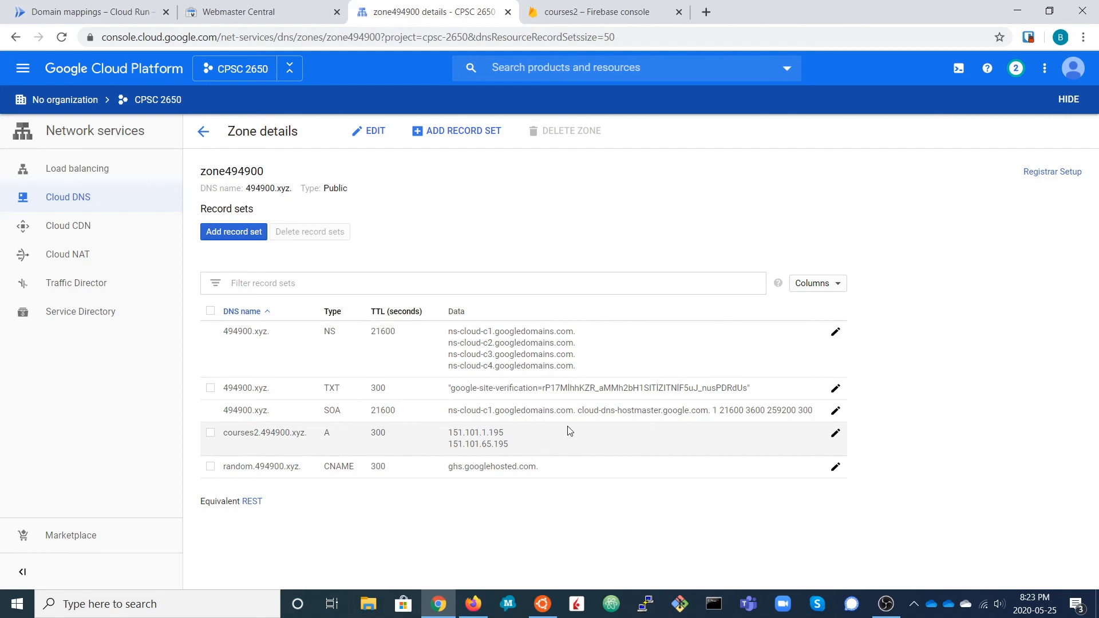
Switch to the Firebase console, finish the custom domain setup, and review the required DNS records for courses2.494900.xyz
click(589, 14)
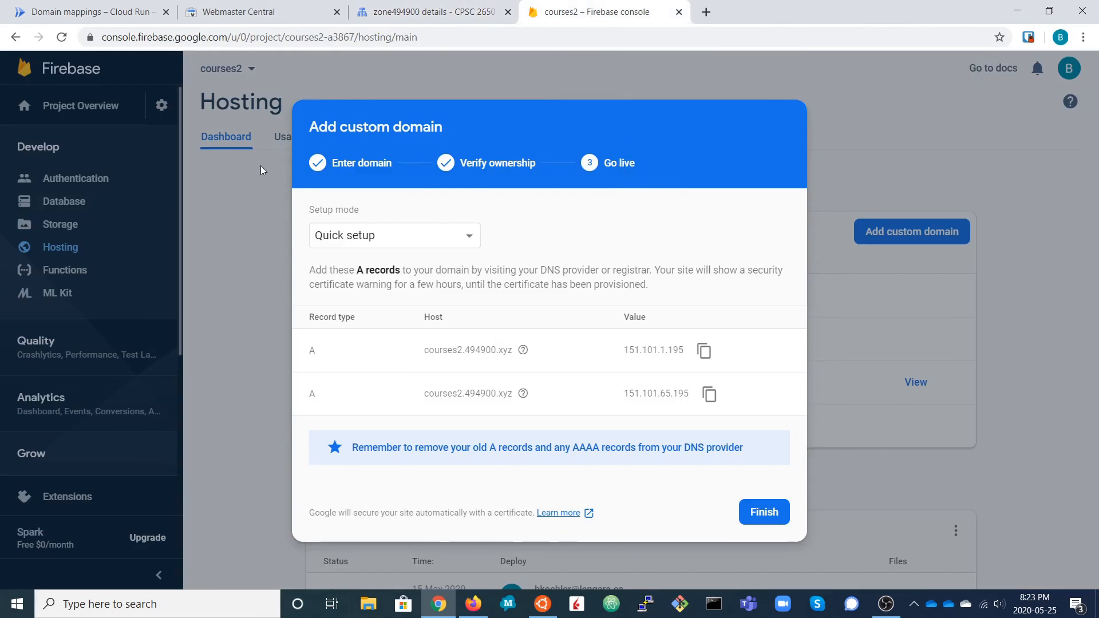
click(762, 519)
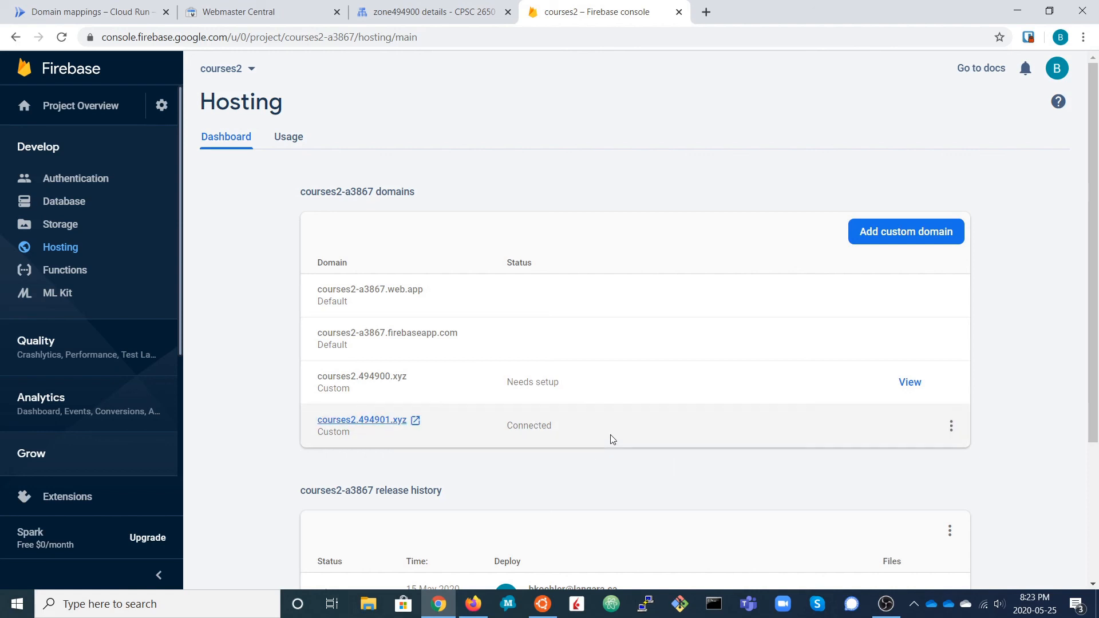
scroll(610, 439, down, 1)
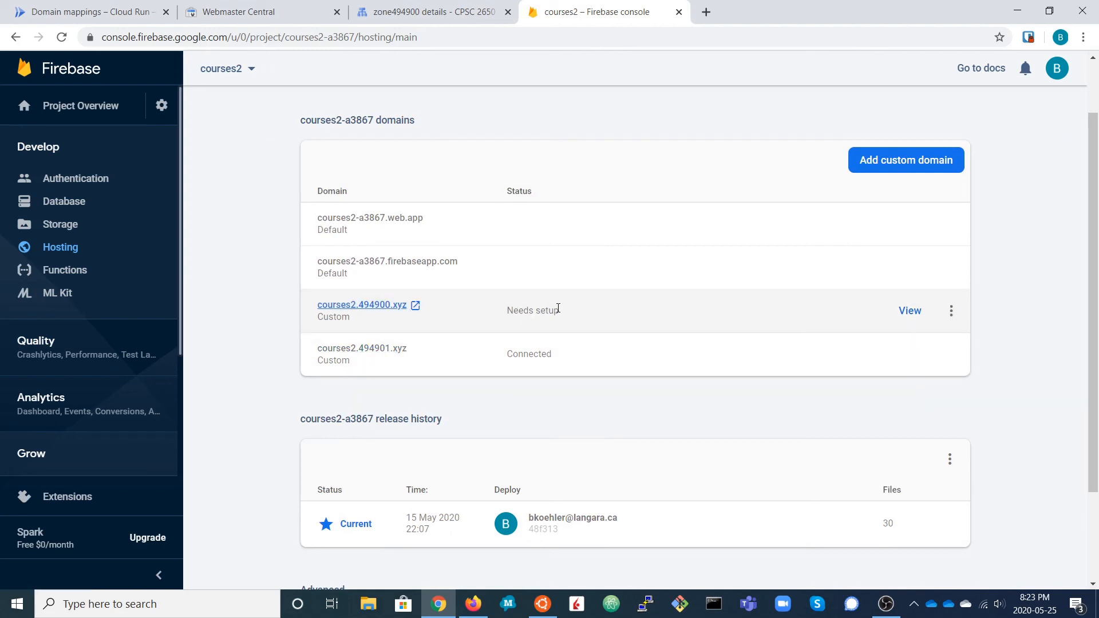
click(904, 316)
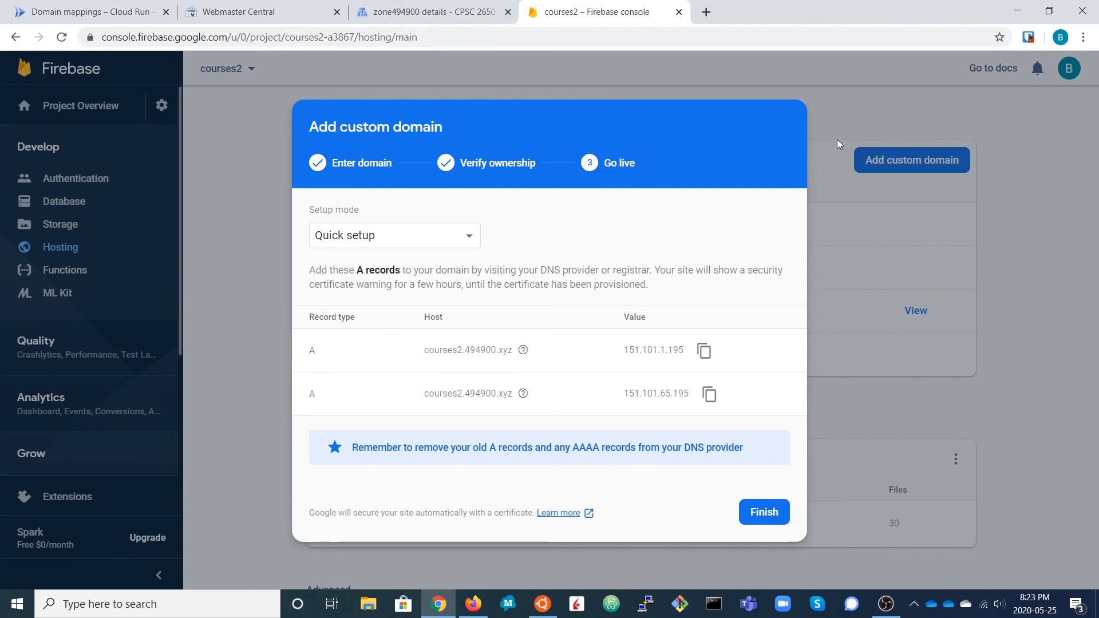
click(763, 512)
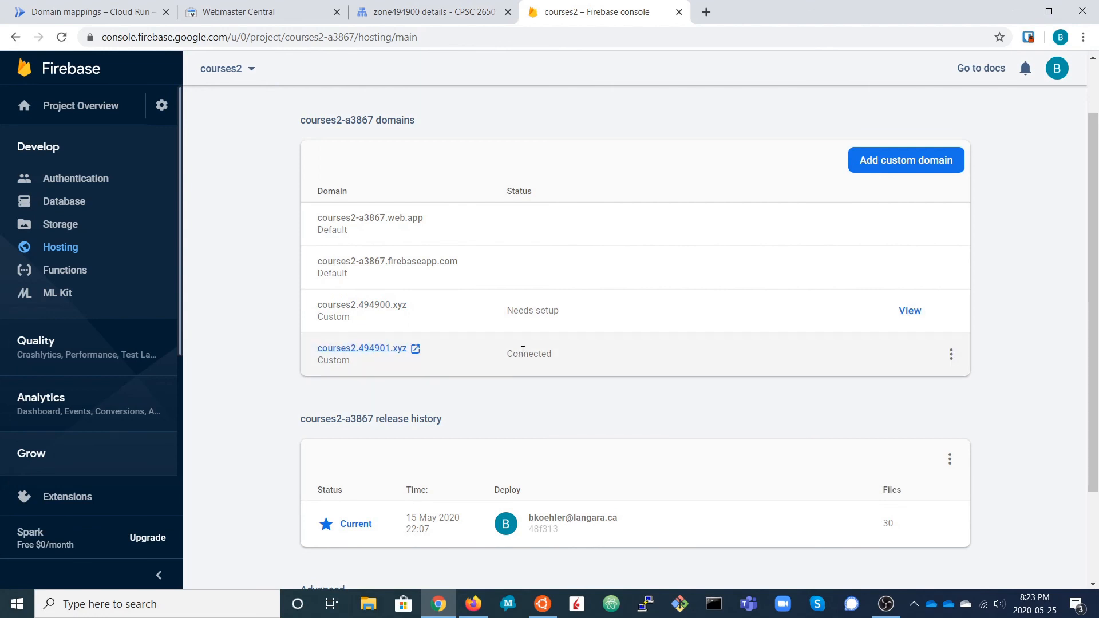